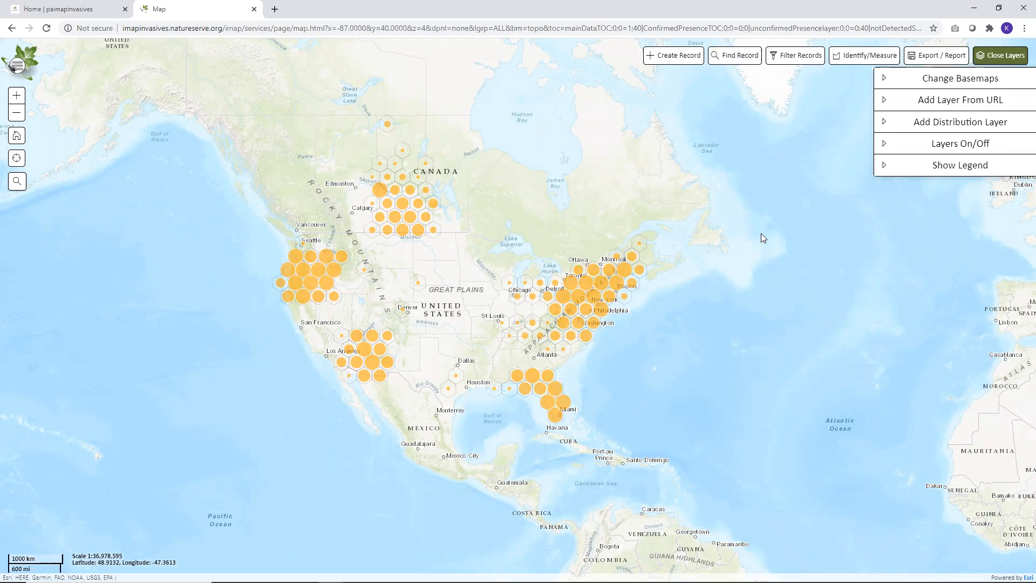
# Start a new Not-Detected record with the searched area's shape type set to Point, and show the coordinate entry fields
pyautogui.click(679, 59)
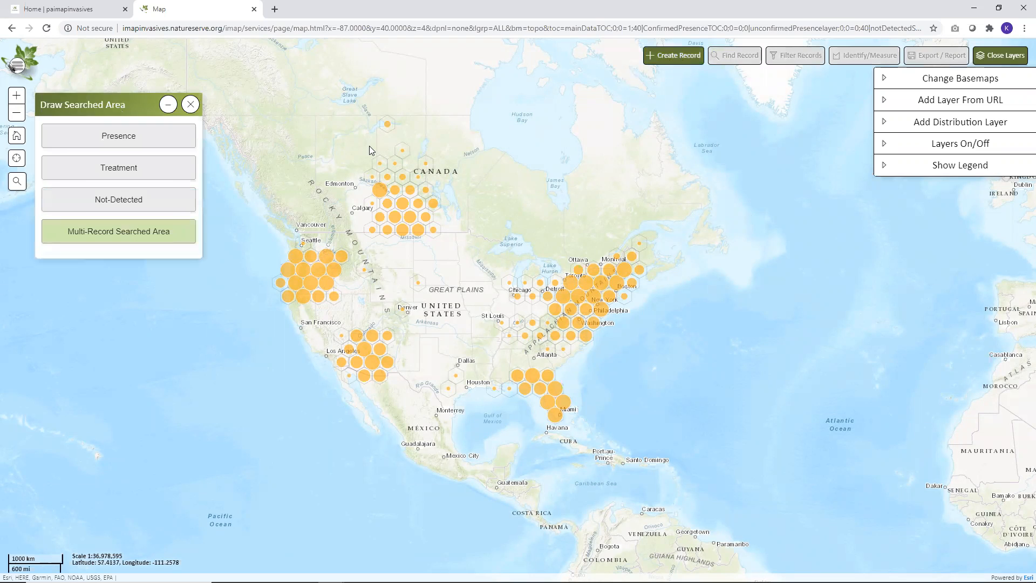
pyautogui.click(151, 203)
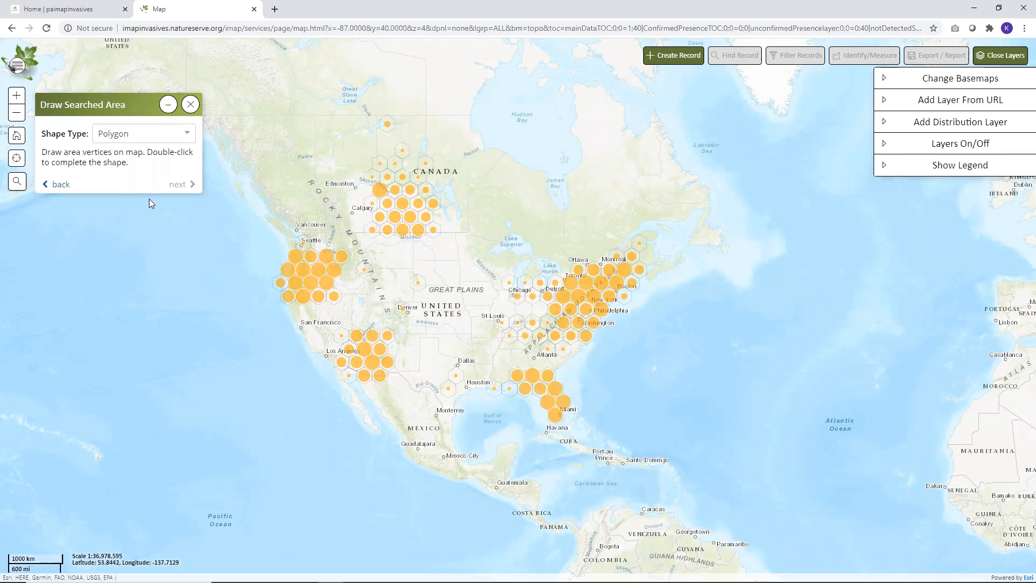
pyautogui.click(187, 135)
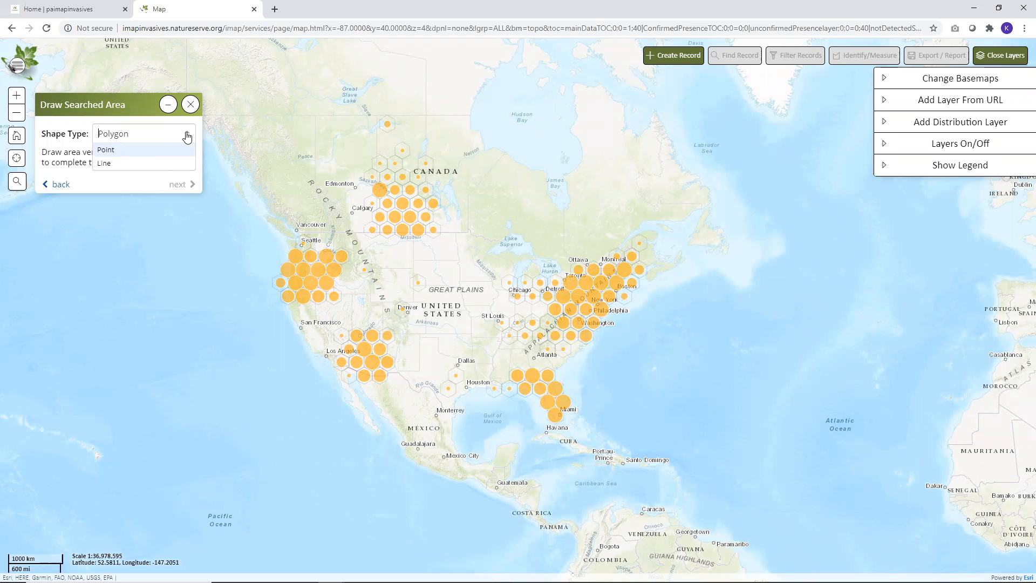
pyautogui.click(122, 151)
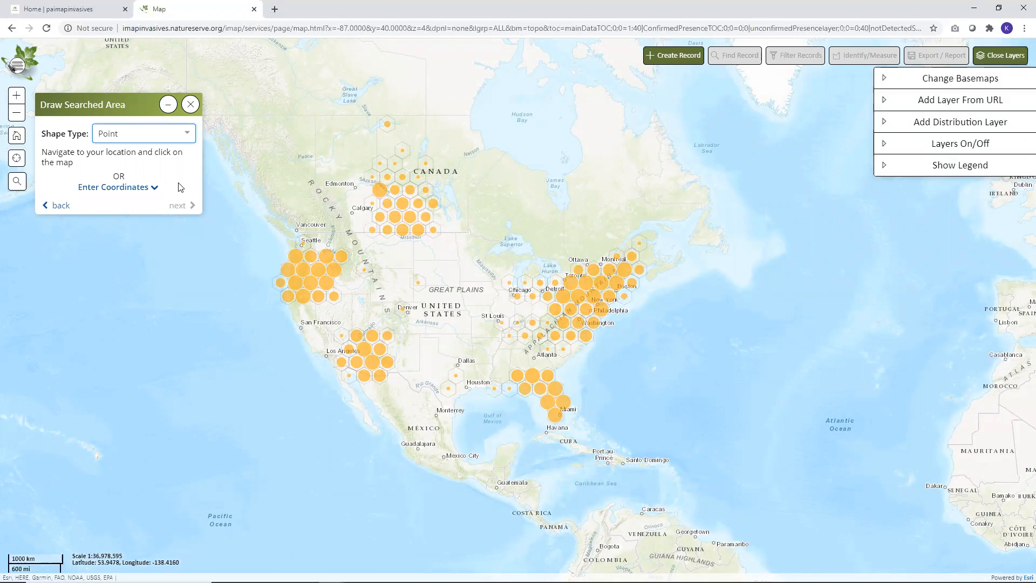
pyautogui.click(135, 188)
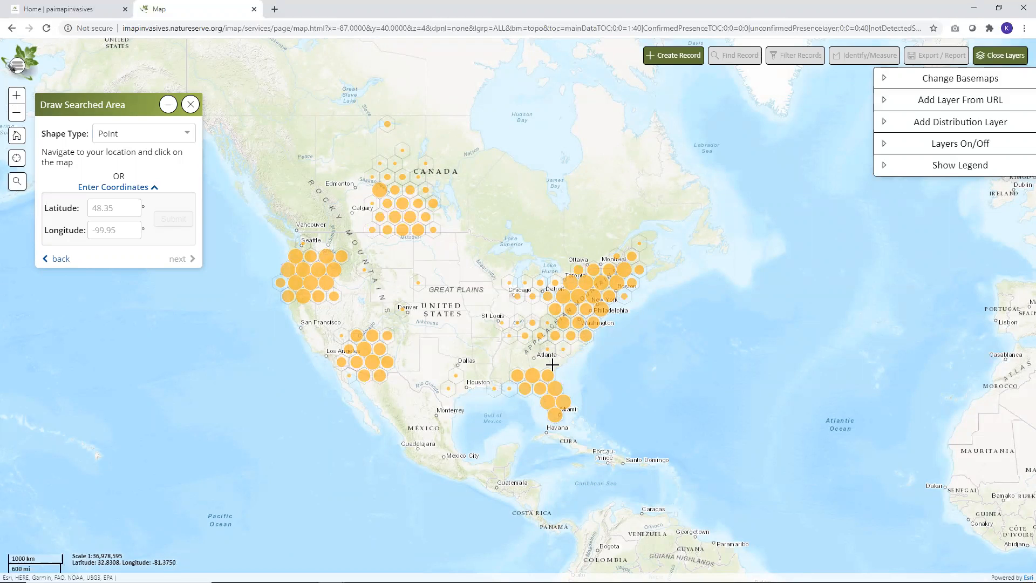
# Turn off the map layer for Confirmed and Unconfirmed Present Species Hexes
pyautogui.click(884, 144)
pyautogui.click(885, 169)
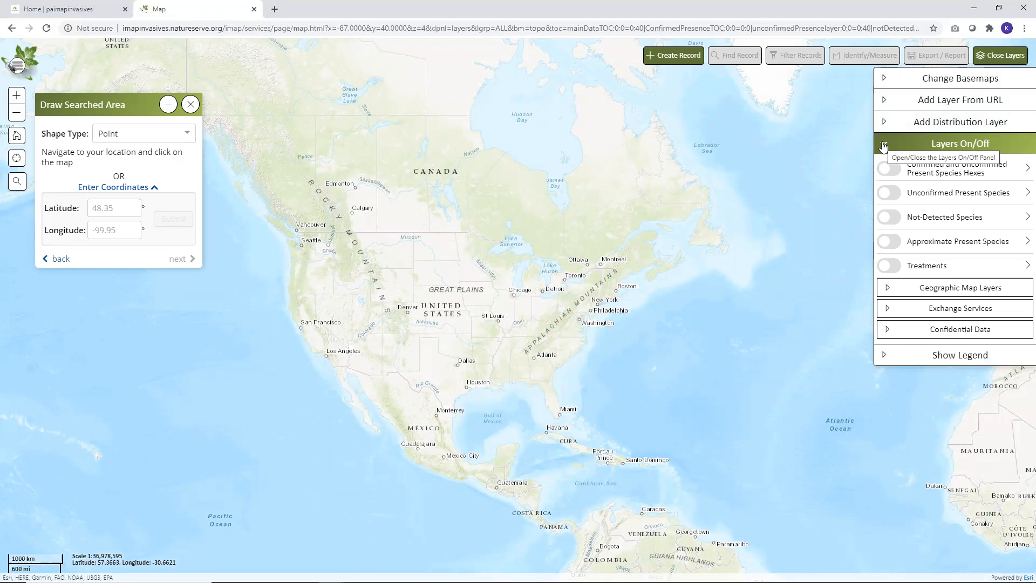
pyautogui.click(883, 145)
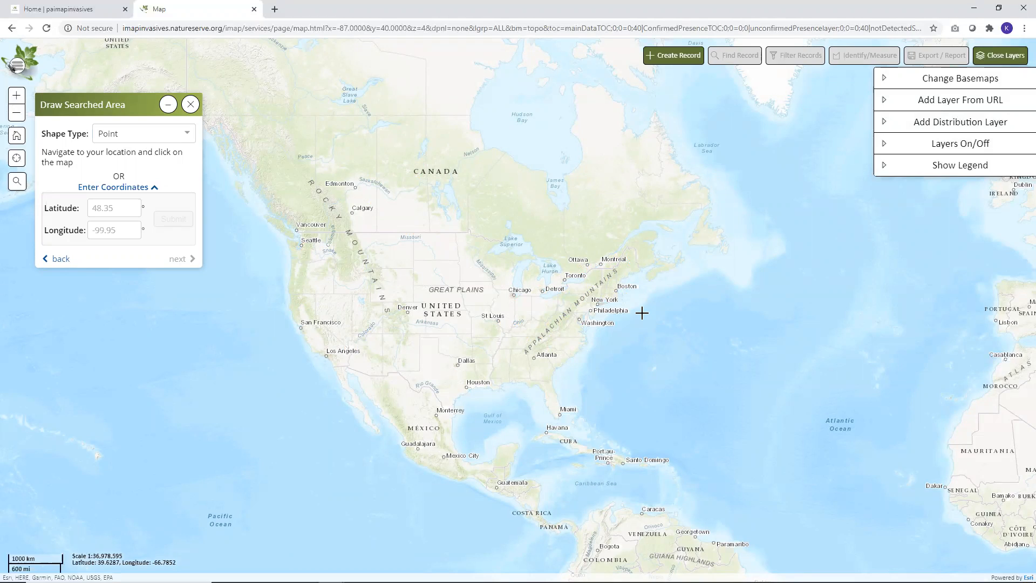
# Turn off the Confirmed Presences layer for the Reading area in southeastern Pennsylvania
pyautogui.moveTo(547, 286); pyautogui.dragTo(602, 318)
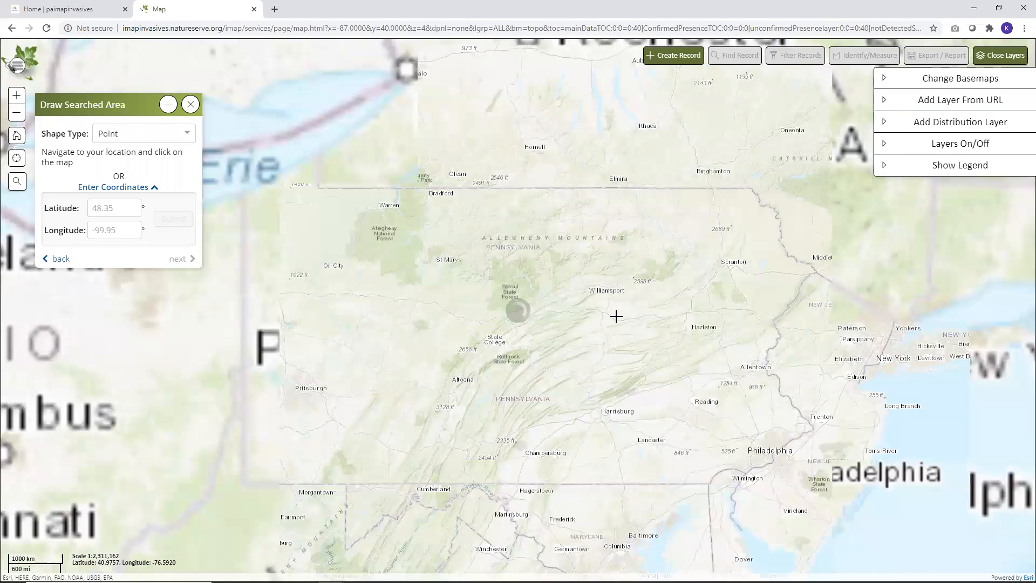
pyautogui.scroll(1, 733, 424)
pyautogui.scroll(3, 733, 424)
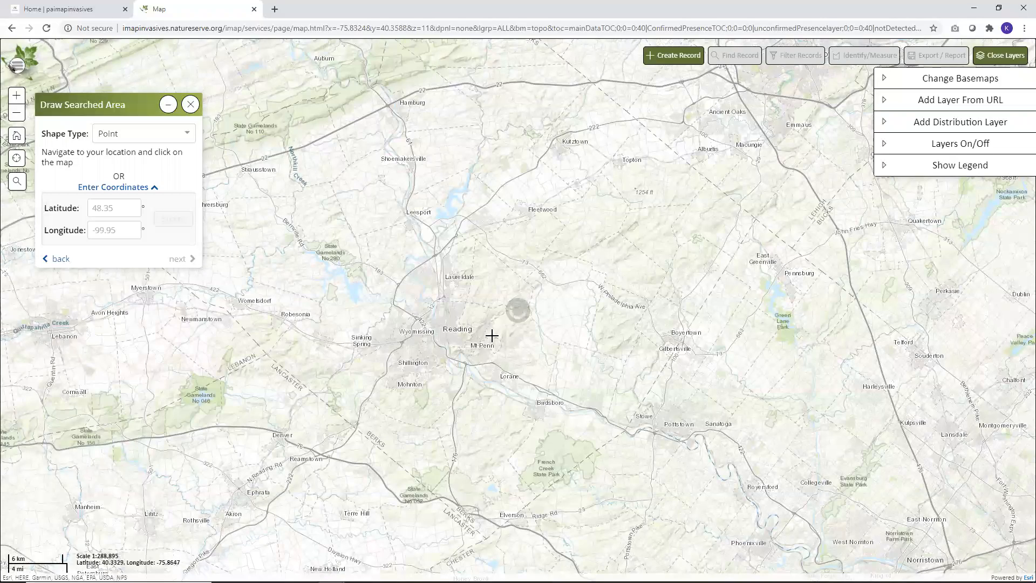
pyautogui.click(882, 149)
pyautogui.click(888, 290)
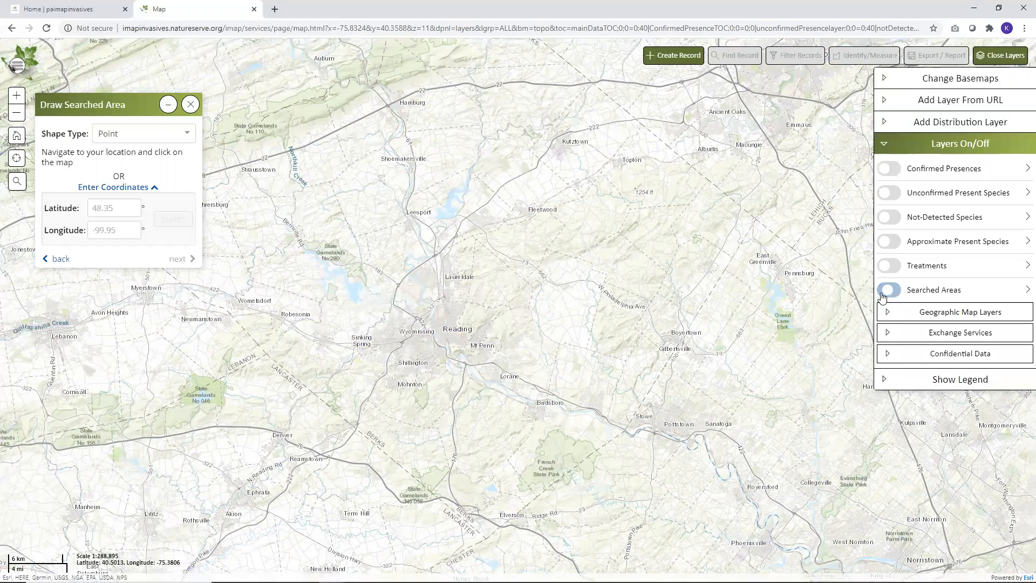
pyautogui.click(888, 145)
# Switch the basemap to Satellite for the area around Pennside and Mt Penn, east of Reading
pyautogui.scroll(2, 506, 337)
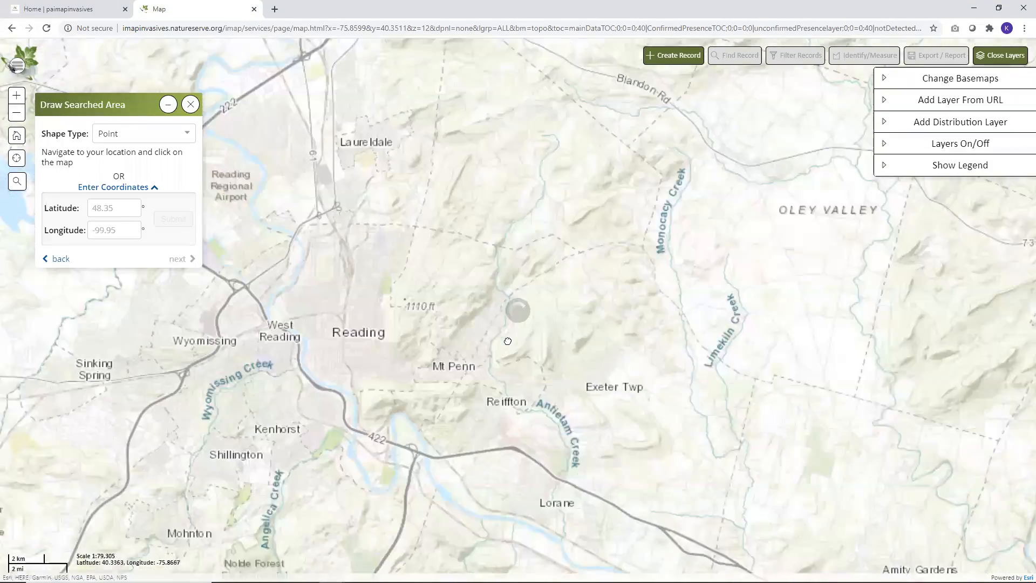
pyautogui.scroll(2, 507, 339)
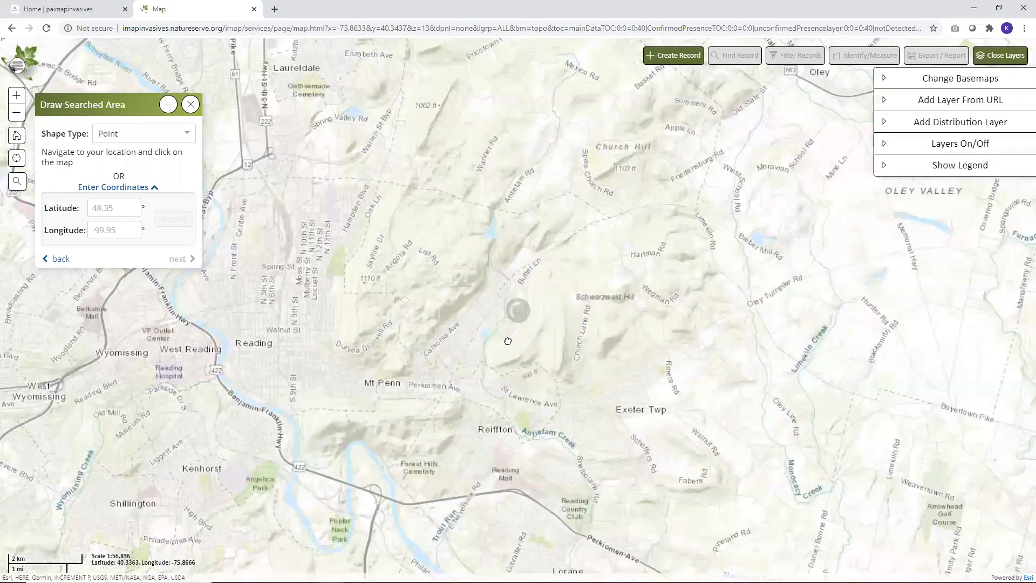
pyautogui.click(894, 84)
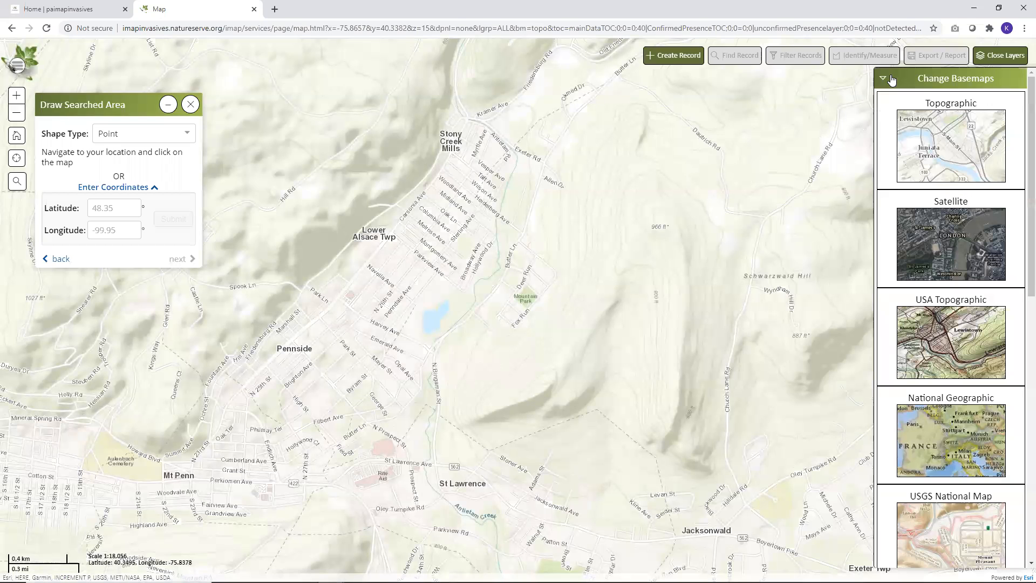
pyautogui.click(939, 248)
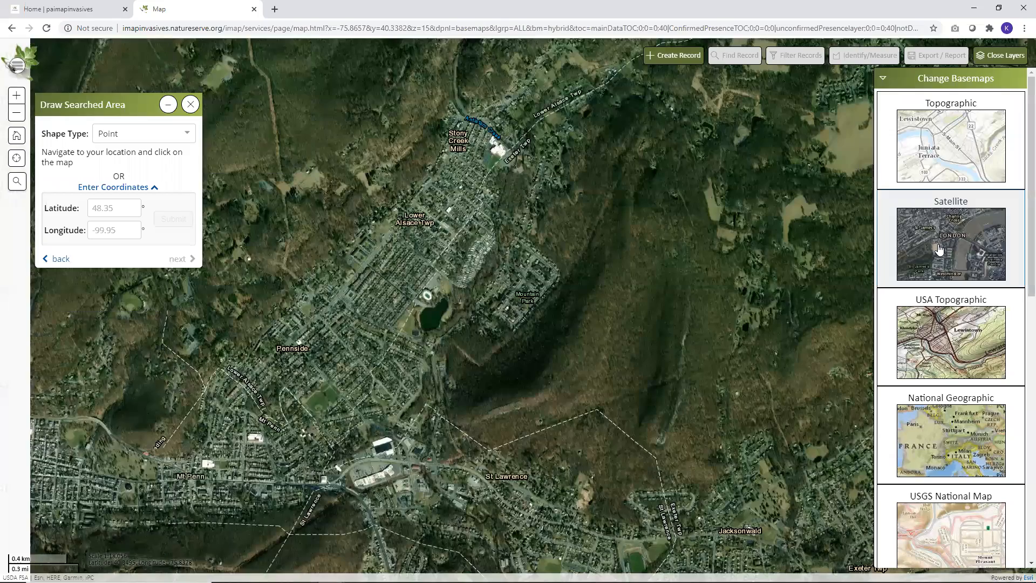
pyautogui.click(886, 82)
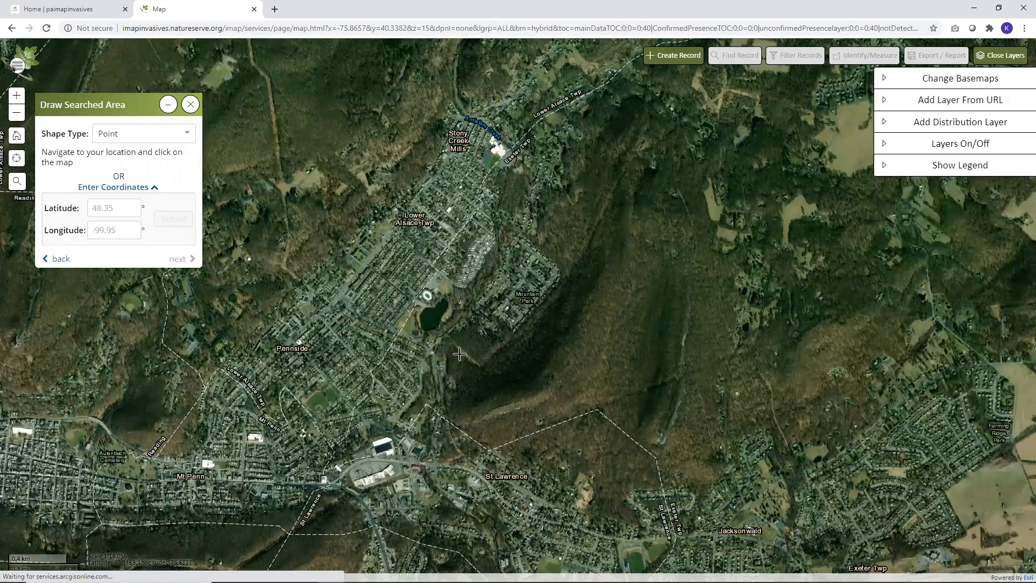
# Place the searched-area point in the woods southeast of the Pennside lake, just northwest of the bare strip of ground
pyautogui.scroll(1, 465, 373)
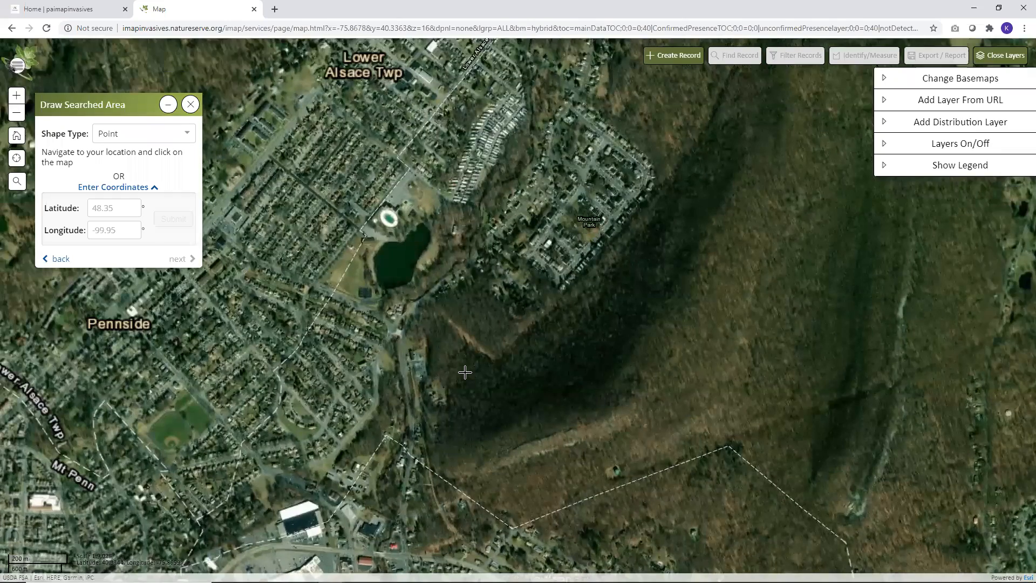
pyautogui.scroll(1, 451, 331)
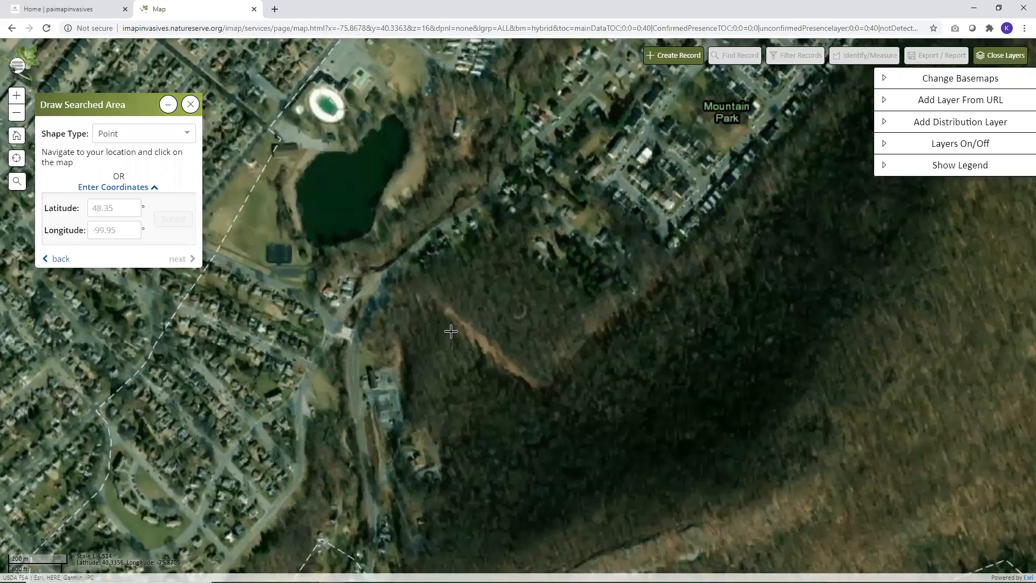
pyautogui.scroll(2, 450, 331)
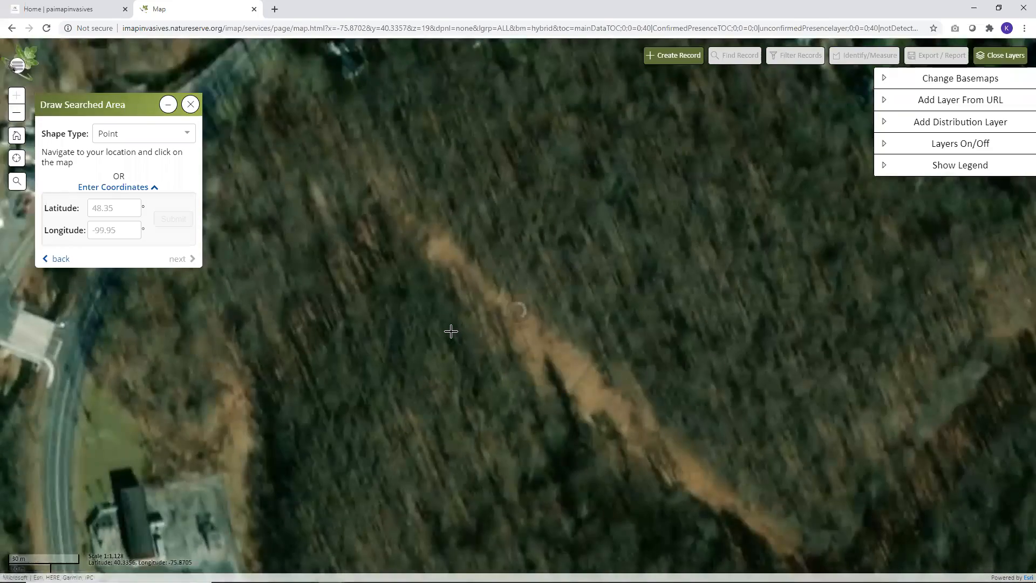
pyautogui.scroll(-1, 451, 331)
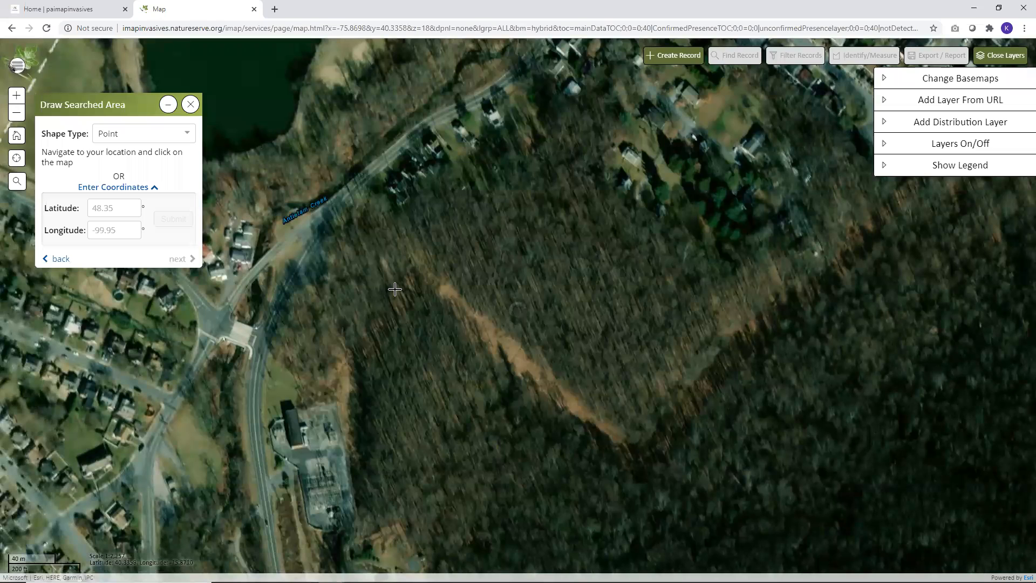
pyautogui.click(401, 260)
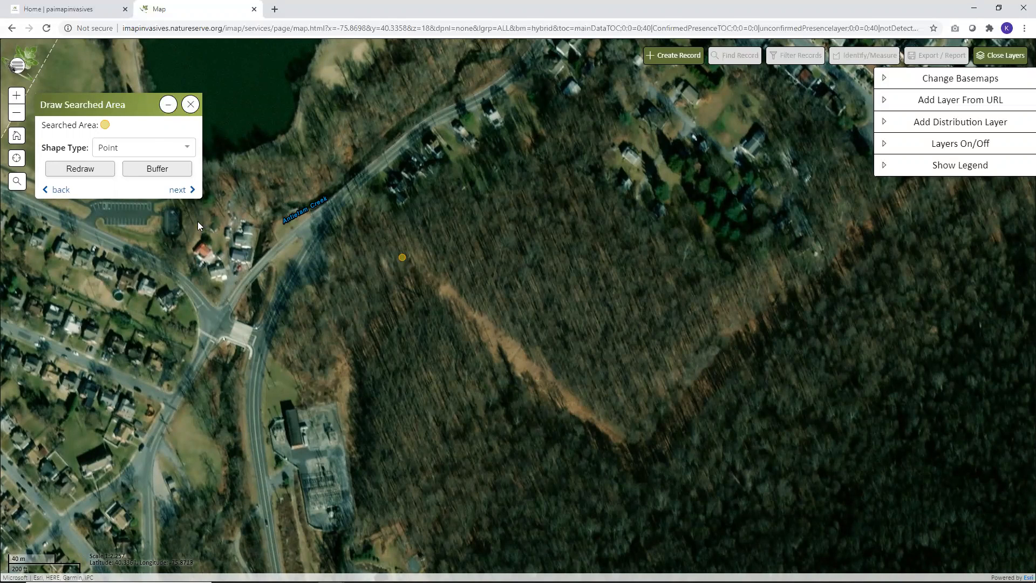
# Buffer the searched-area point by 10 meters and continue to the Not-Detected details
pyautogui.click(157, 170)
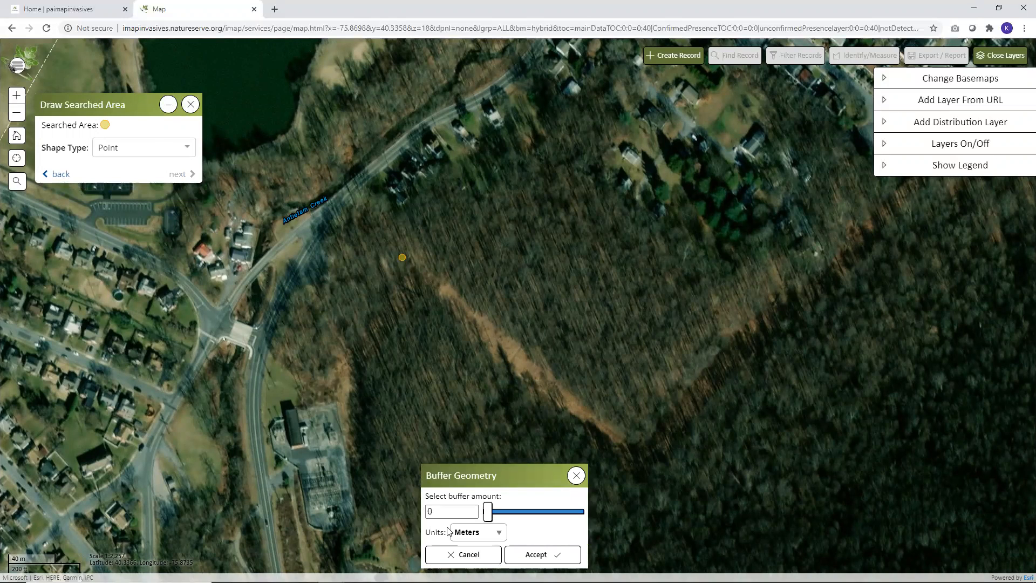
pyautogui.doubleClick(428, 511)
pyautogui.write('10')
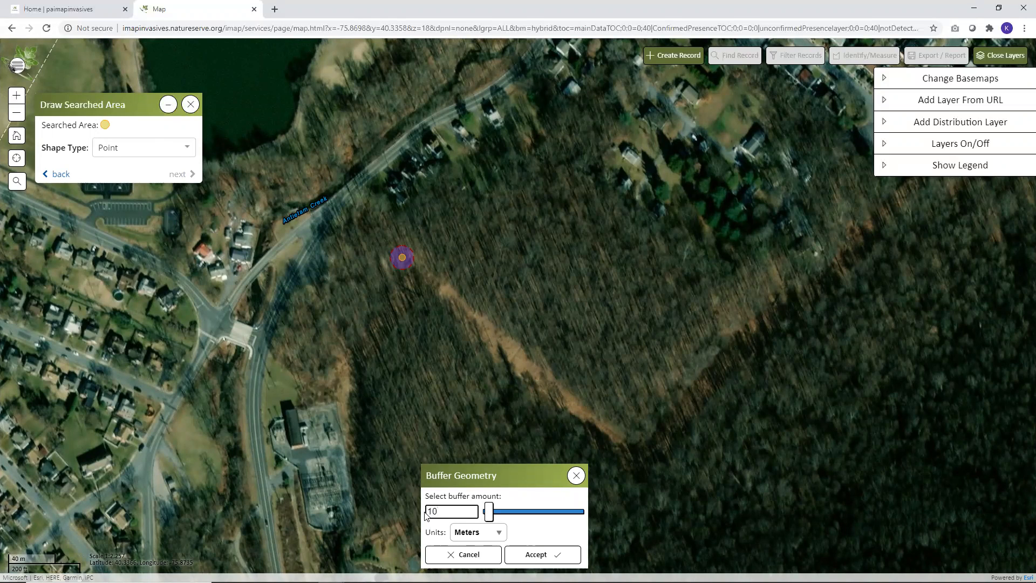
pyautogui.click(542, 560)
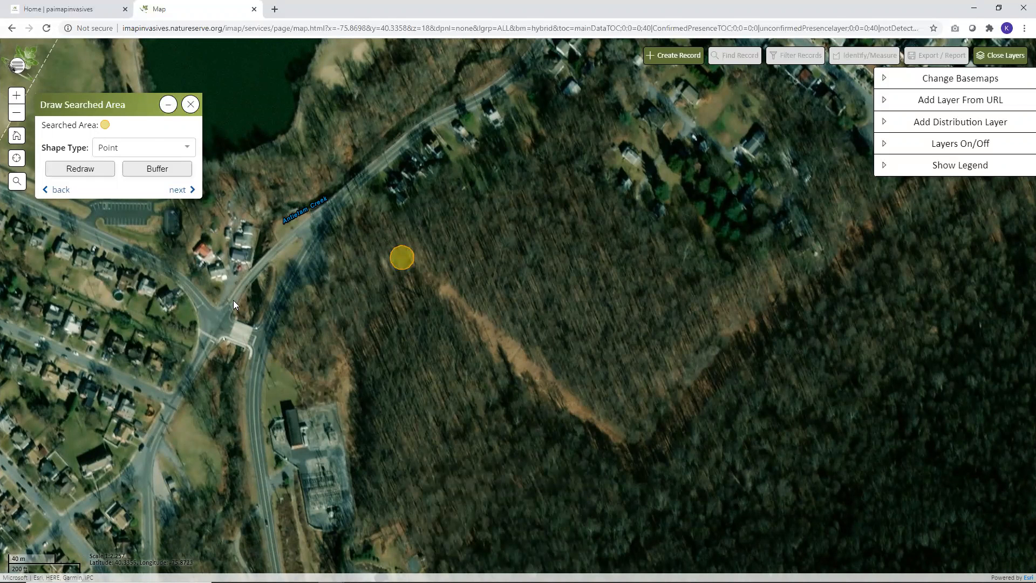
pyautogui.click(178, 190)
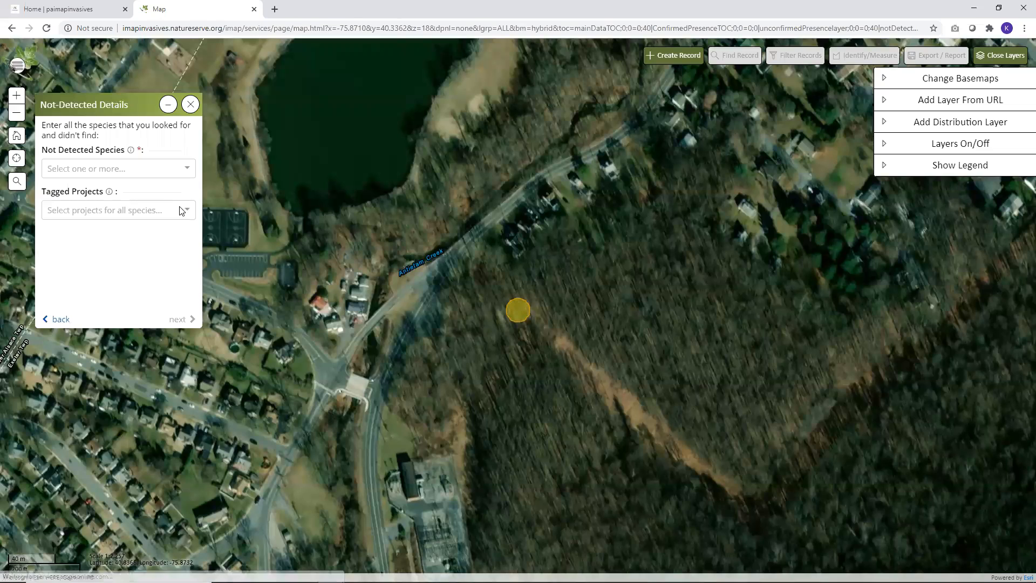
# Select Oriental Bittersweet (Celastrus orbiculatus) as the not-detected species
pyautogui.click(132, 169)
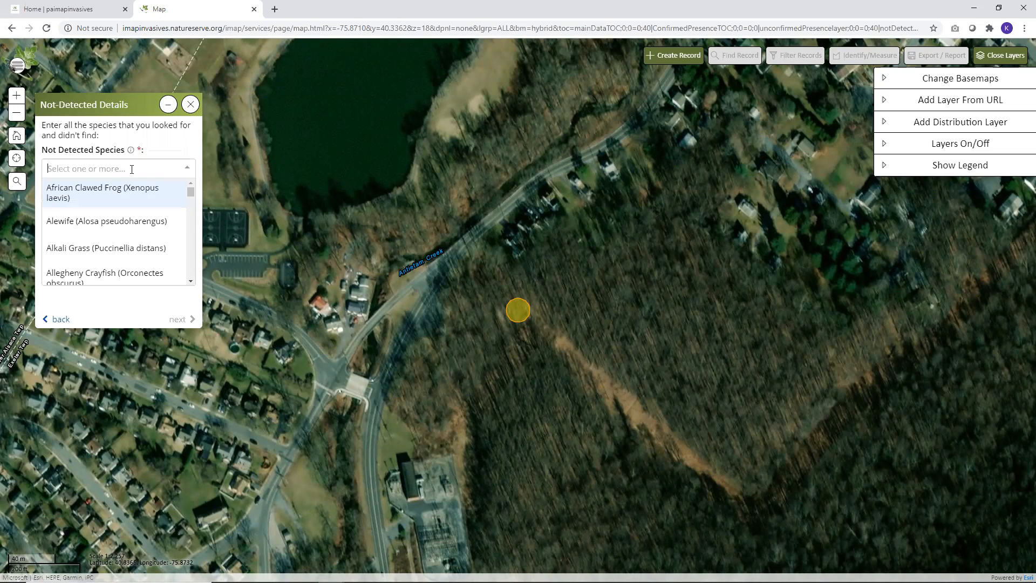
pyautogui.write('orientai')
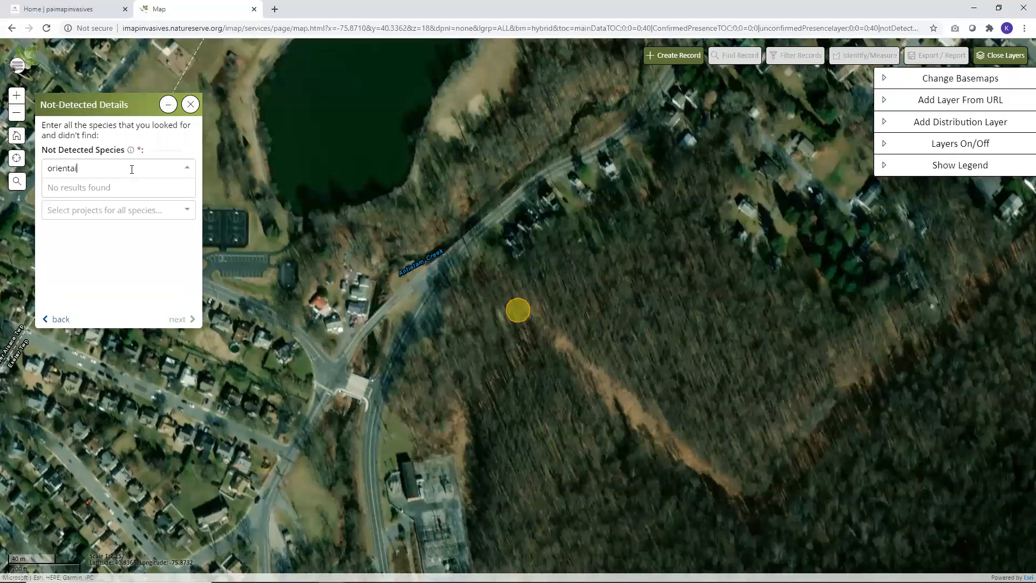
pyautogui.press('BackSpace')
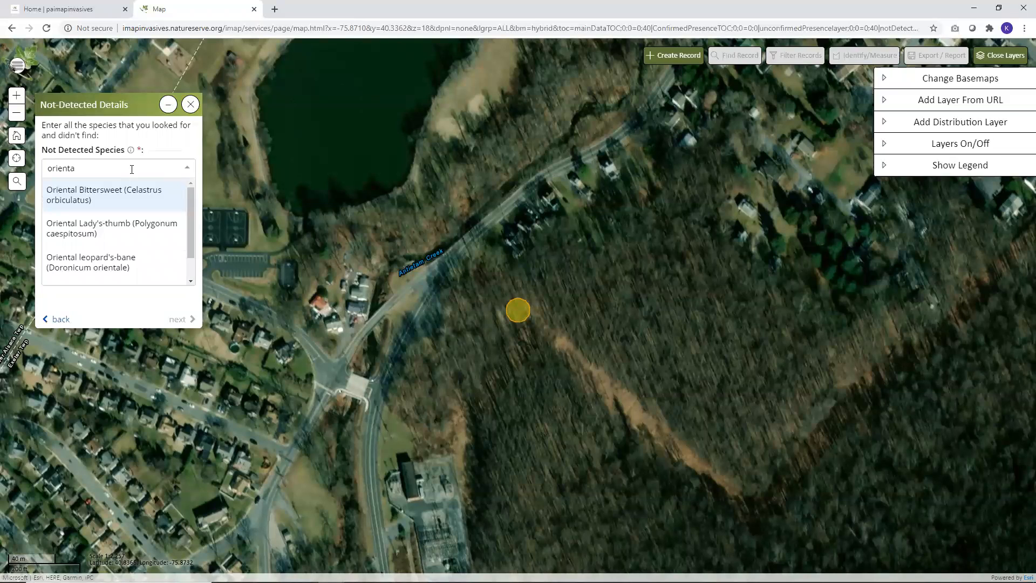
pyautogui.click(118, 194)
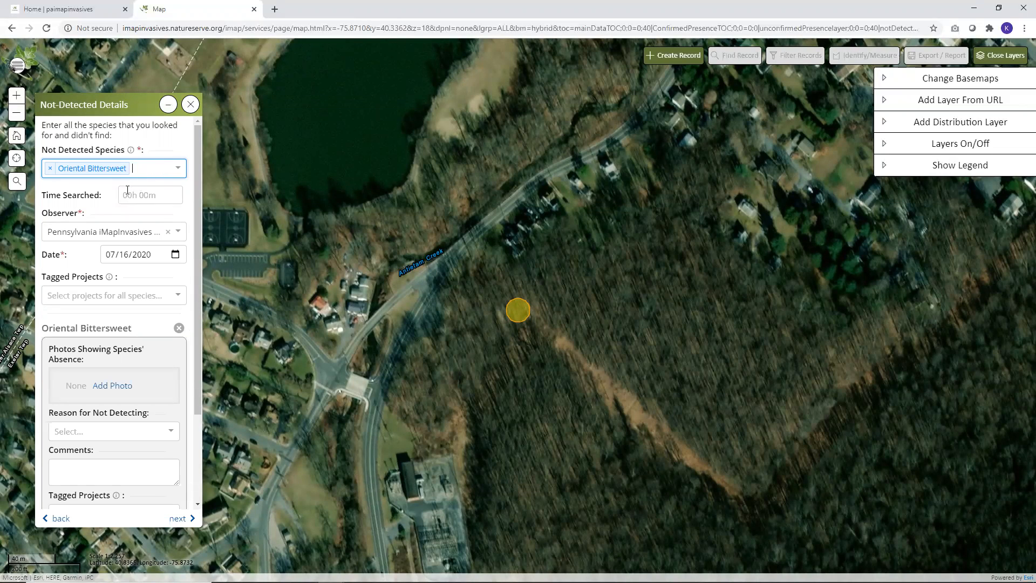
# Set the time searched to 3m for the Oriental Bittersweet record
pyautogui.click(145, 196)
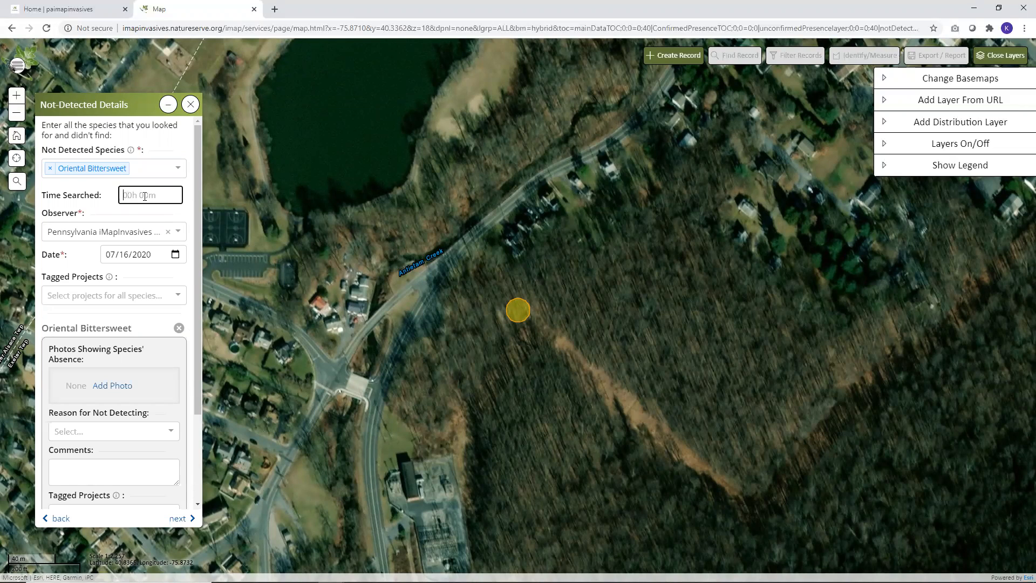
pyautogui.write('3m')
# Tag the not-detected record with the project Invasive Species Scavenger Hunt (2020)
pyautogui.click(131, 295)
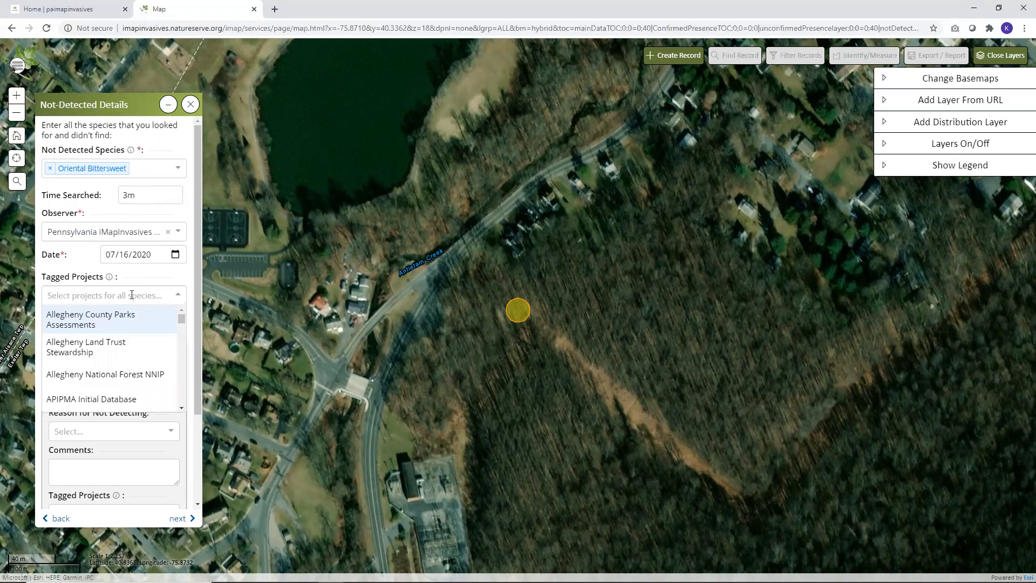
pyautogui.write('invasive spe')
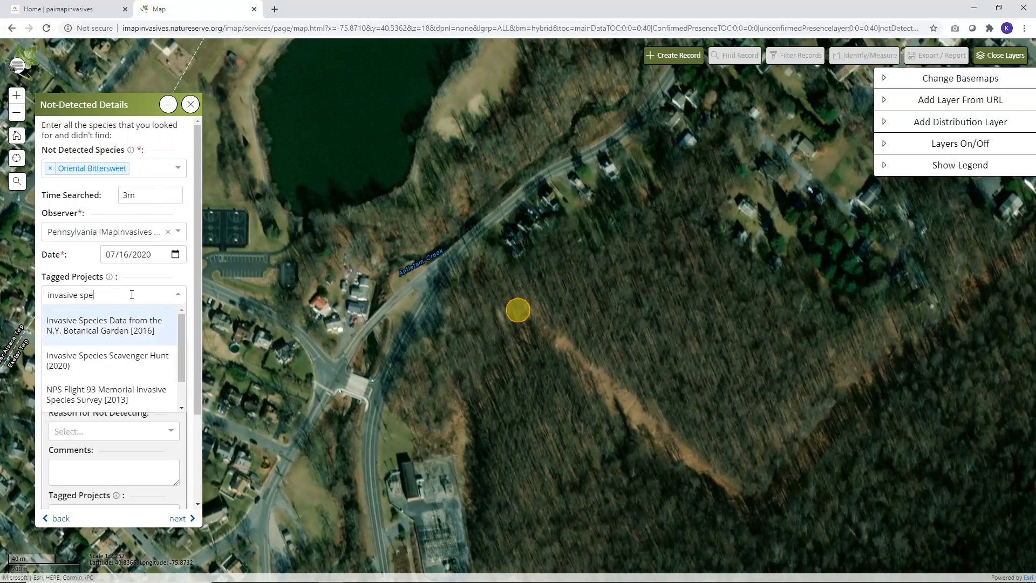
pyautogui.write('cies sc')
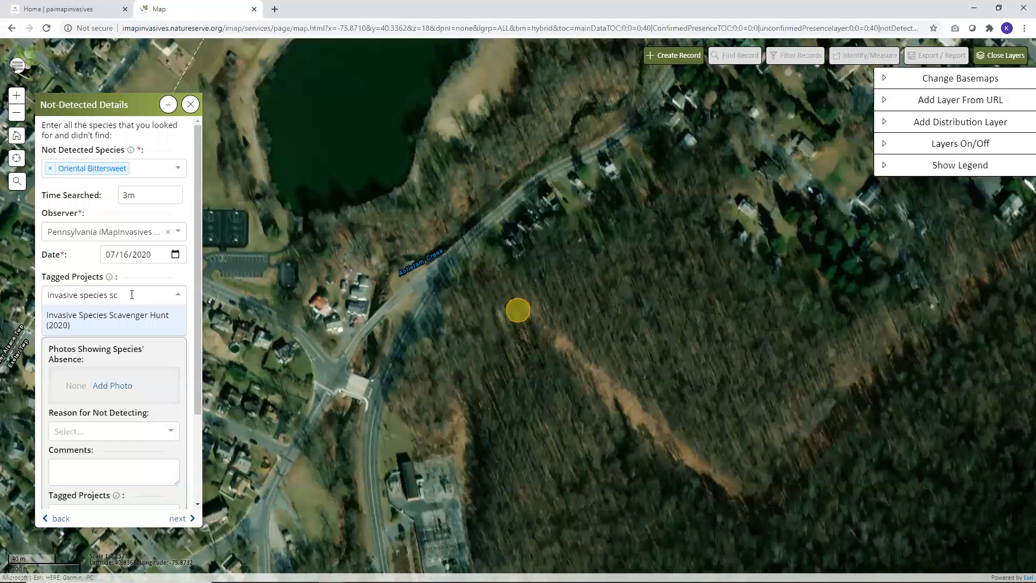
pyautogui.click(135, 322)
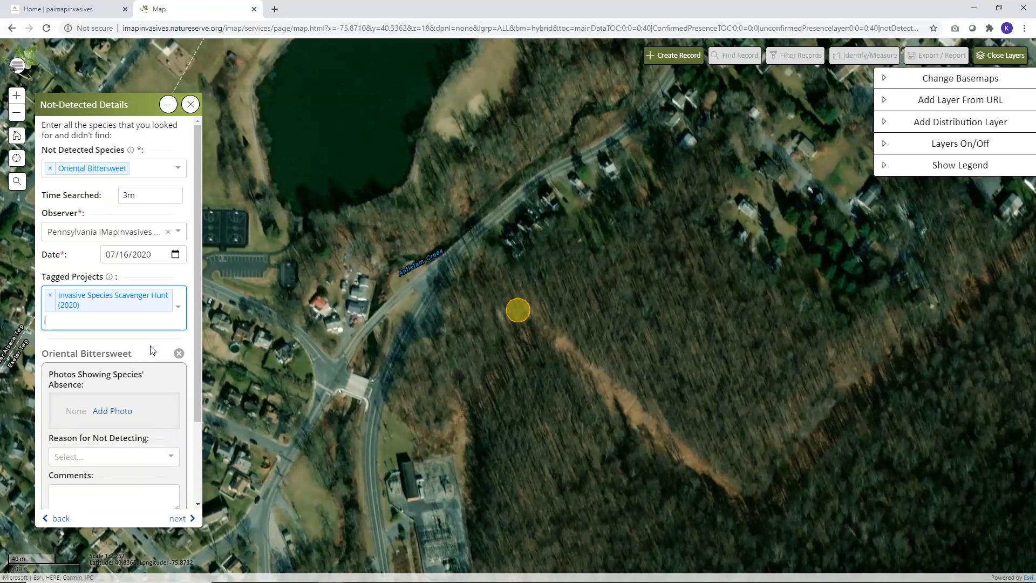
pyautogui.scroll(-1, 151, 350)
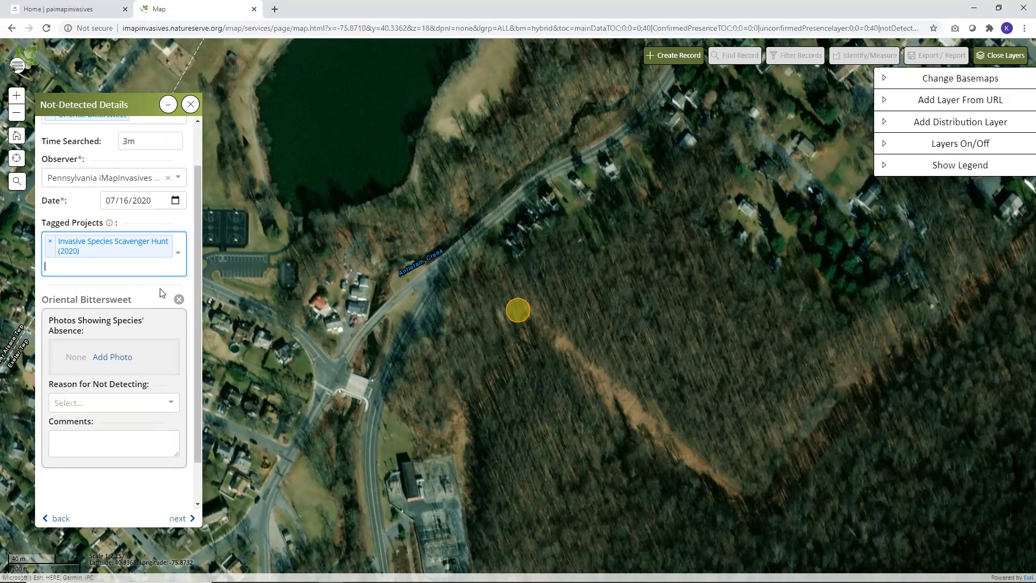
pyautogui.scroll(-1, 162, 293)
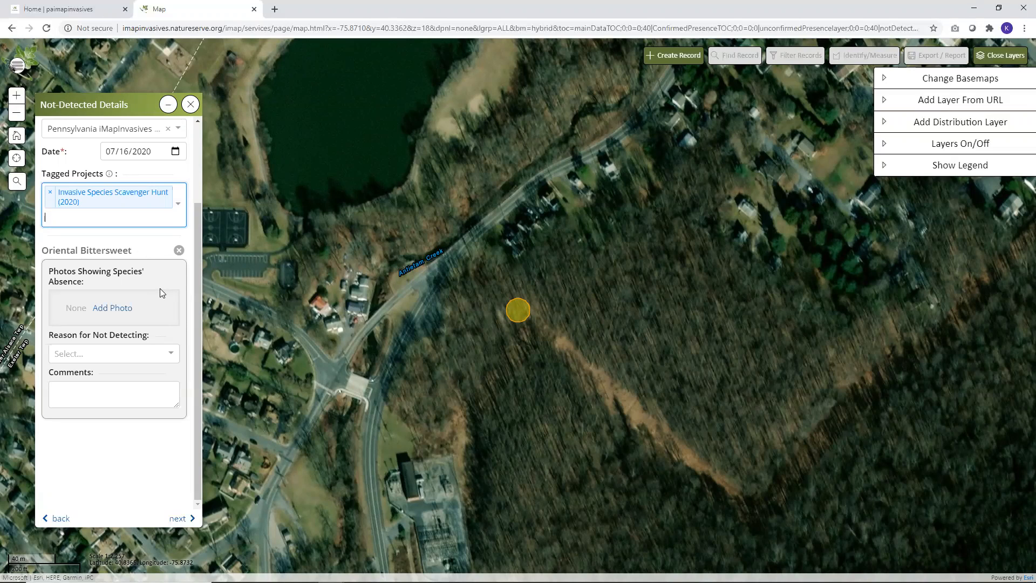
# Add the photo GLADERUN-0531 as evidence of the species' absence and enter the photographer's name as the photo credit
pyautogui.click(113, 307)
pyautogui.click(126, 90)
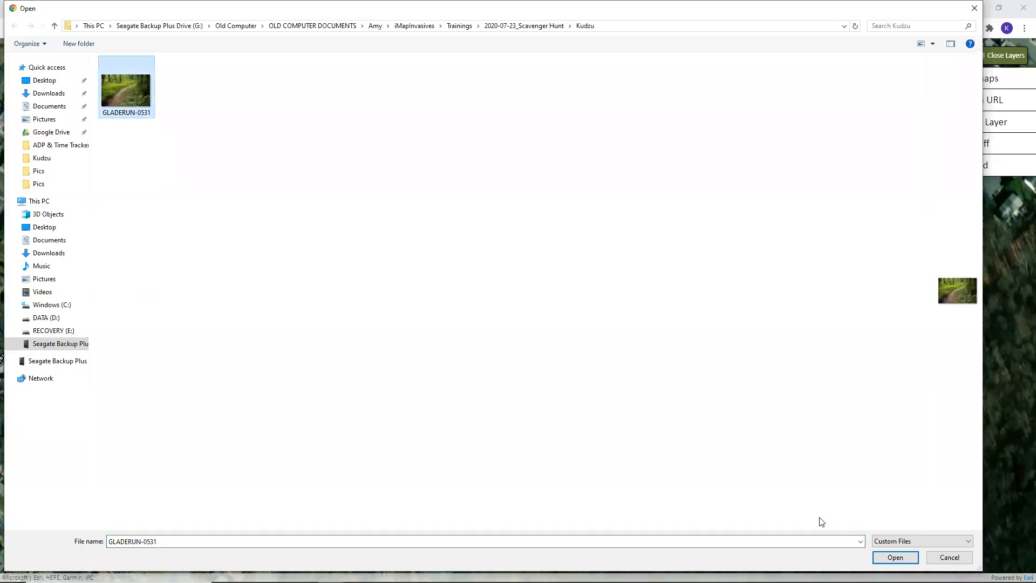
pyautogui.click(895, 558)
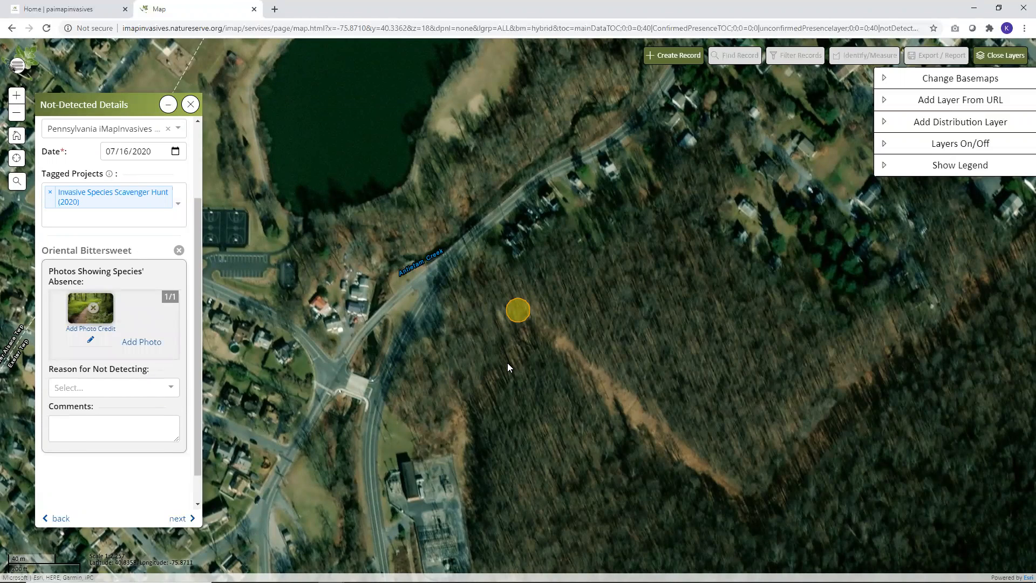
pyautogui.click(104, 329)
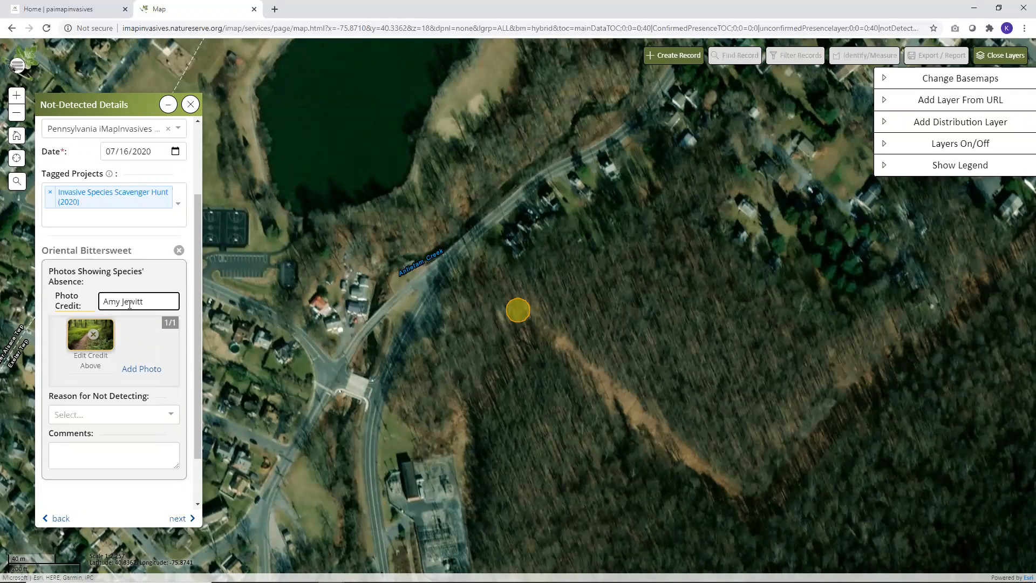
# Review the available reasons for not detecting Oriental Bittersweet without choosing one
pyautogui.moveTo(197, 281); pyautogui.dragTo(194, 332)
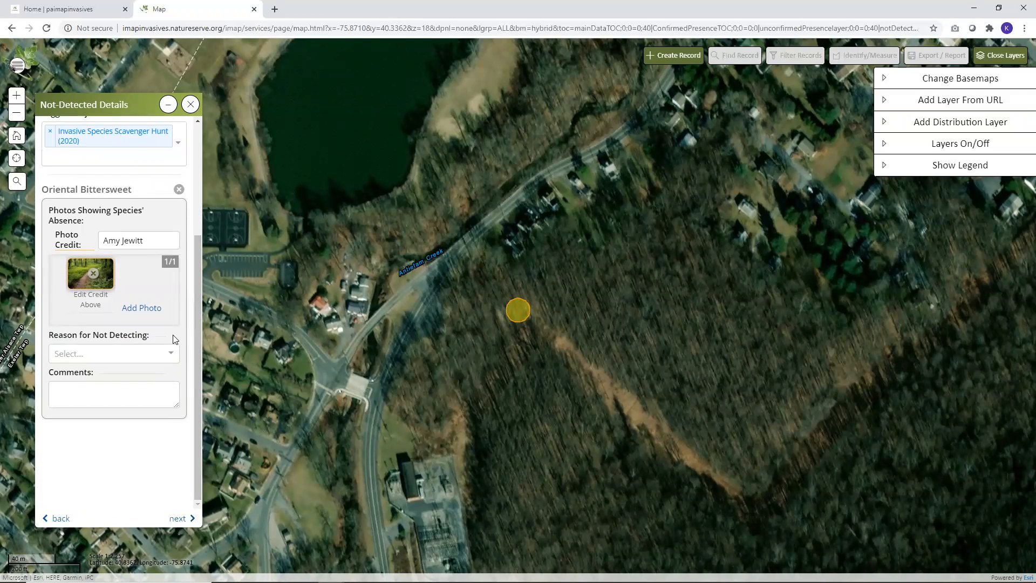
pyautogui.click(170, 355)
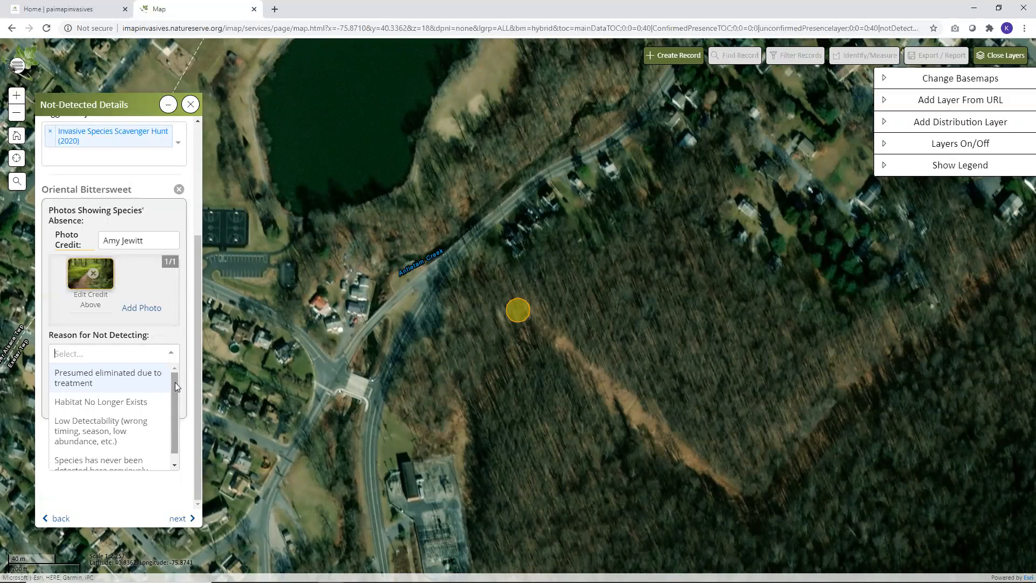
pyautogui.moveTo(175, 382); pyautogui.dragTo(173, 397)
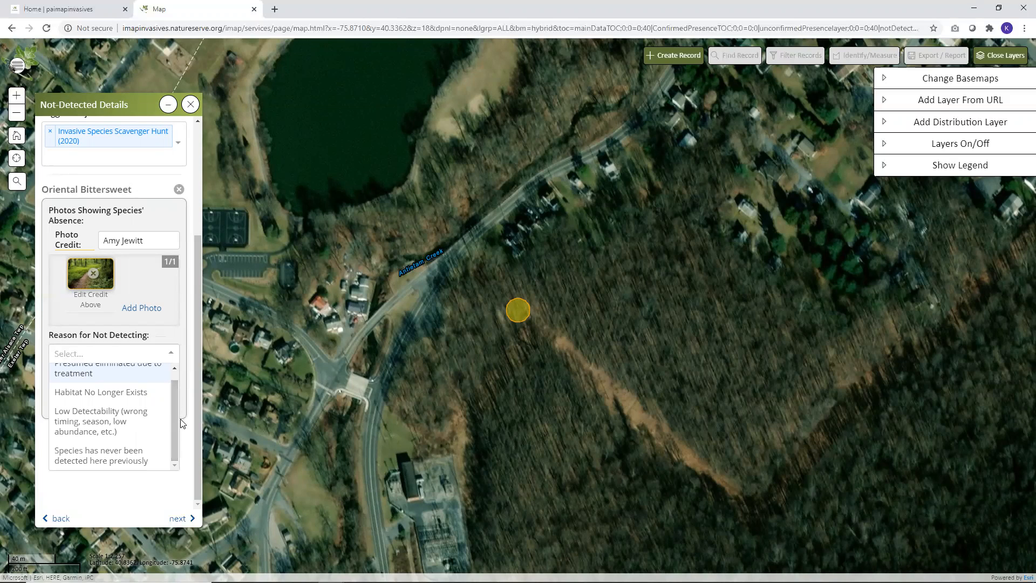
pyautogui.click(186, 431)
# Enter the comment "I looked for this species at this location and didn't find it." for Oriental Bittersweet
pyautogui.click(120, 394)
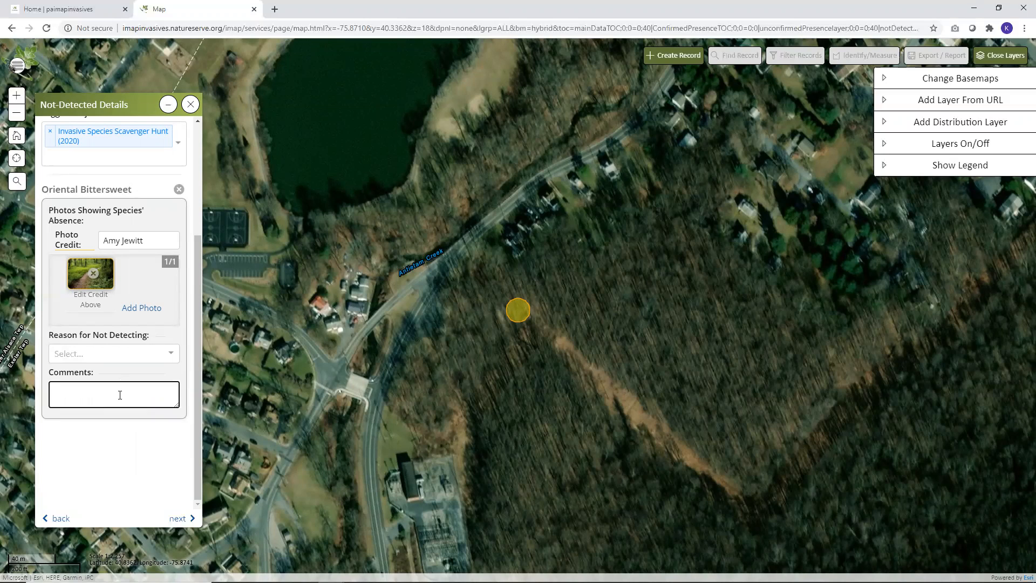
pyautogui.write("I looked for this species at this location and didn't find it.")
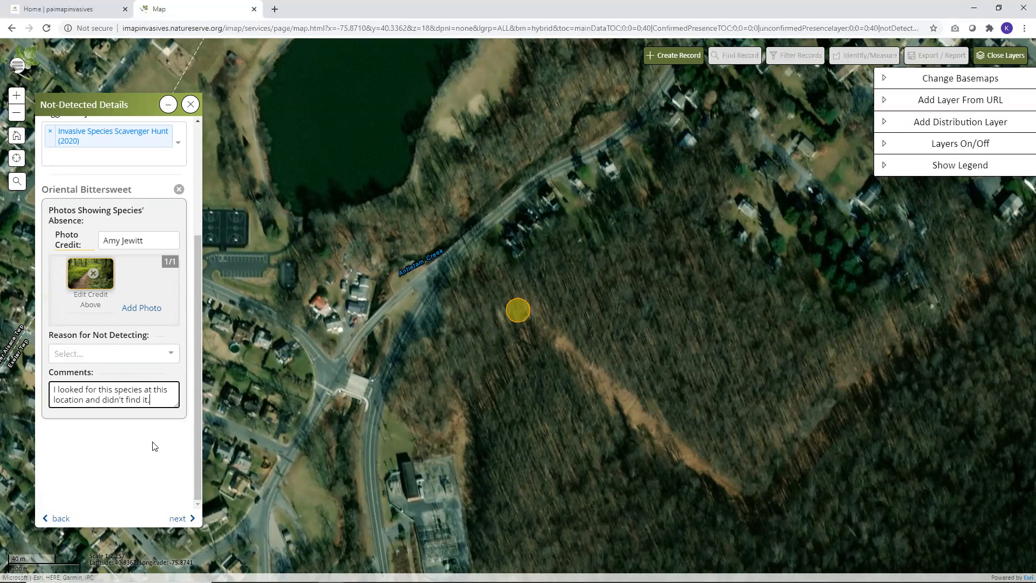
# Continue to the record summary and complete the Not-Detected record to save it
pyautogui.click(178, 519)
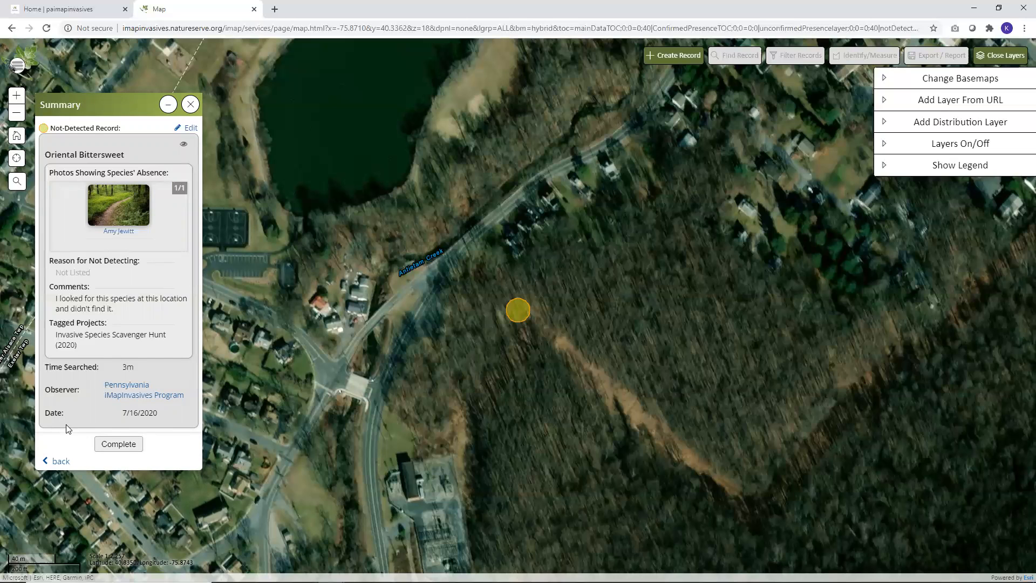
pyautogui.click(128, 445)
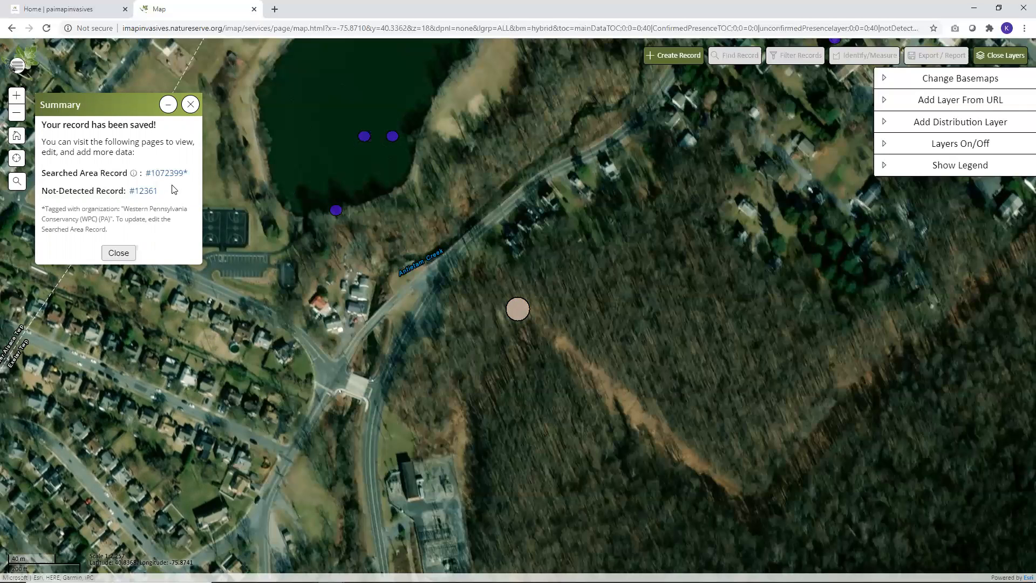
# Open the autogenerated Searched Area record and examine its expanded details on site, weather and crew
pyautogui.moveTo(136, 177)
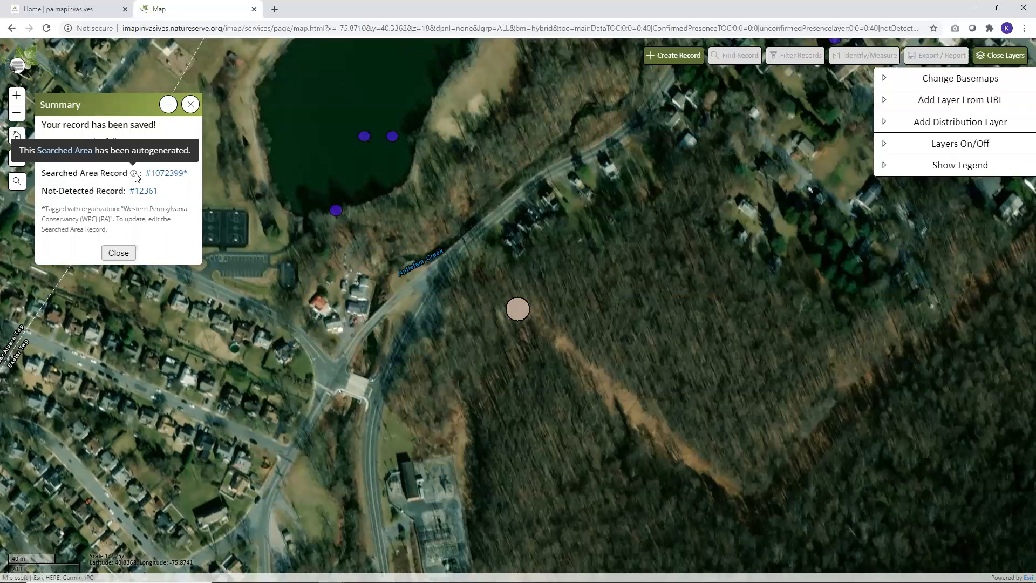
pyautogui.click(168, 174)
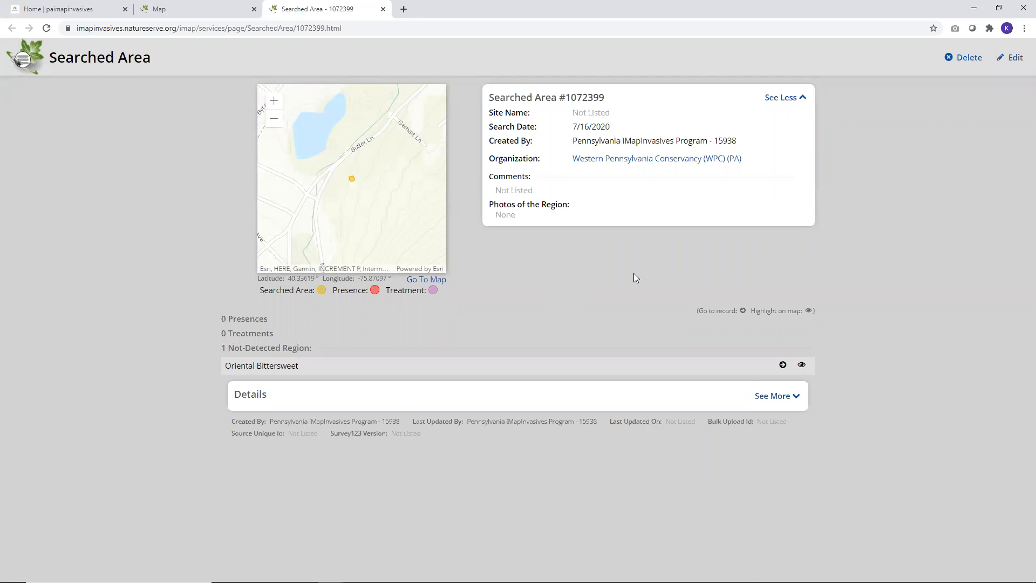
pyautogui.click(771, 394)
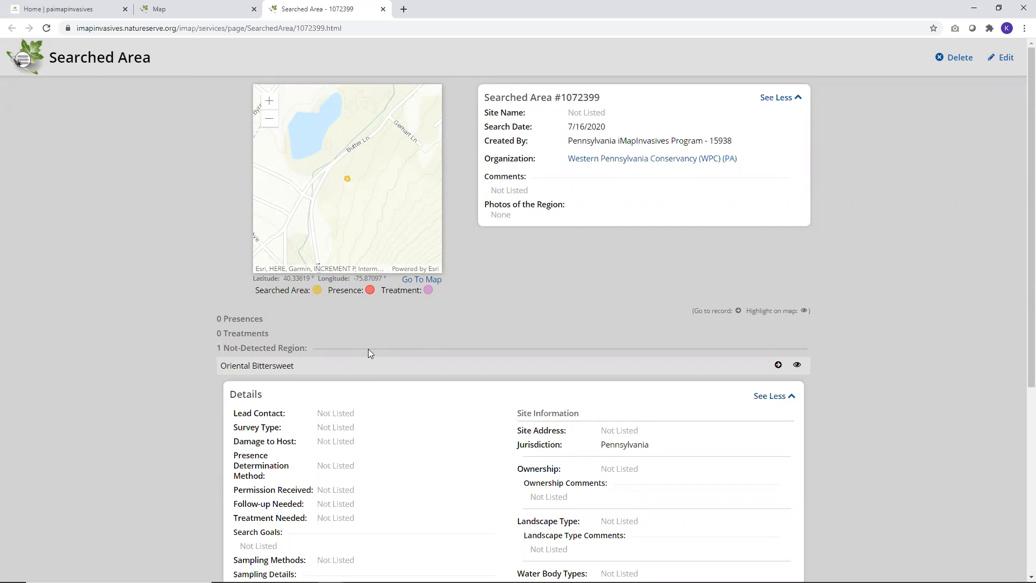
pyautogui.scroll(-5, 369, 349)
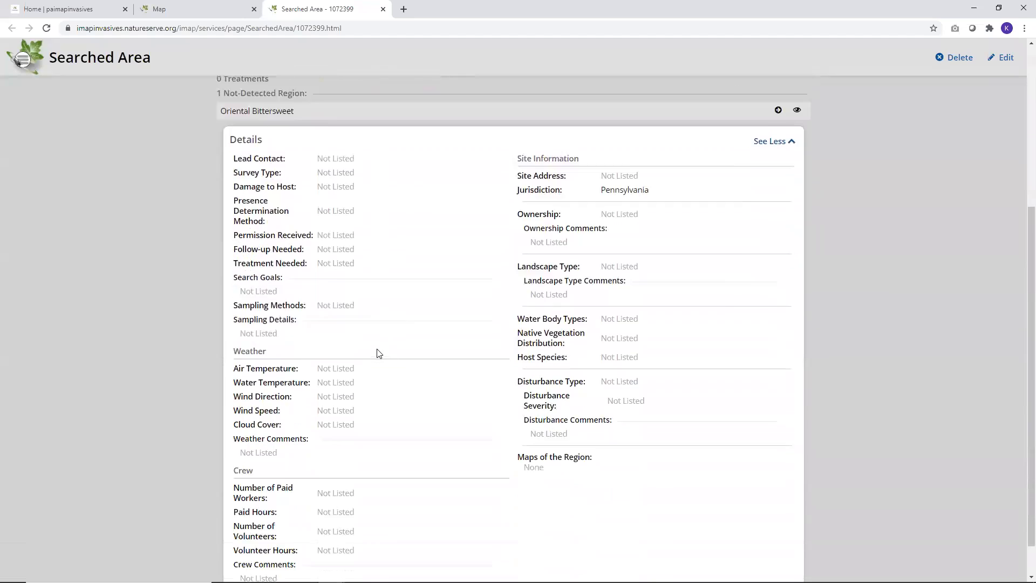
pyautogui.scroll(-1, 394, 350)
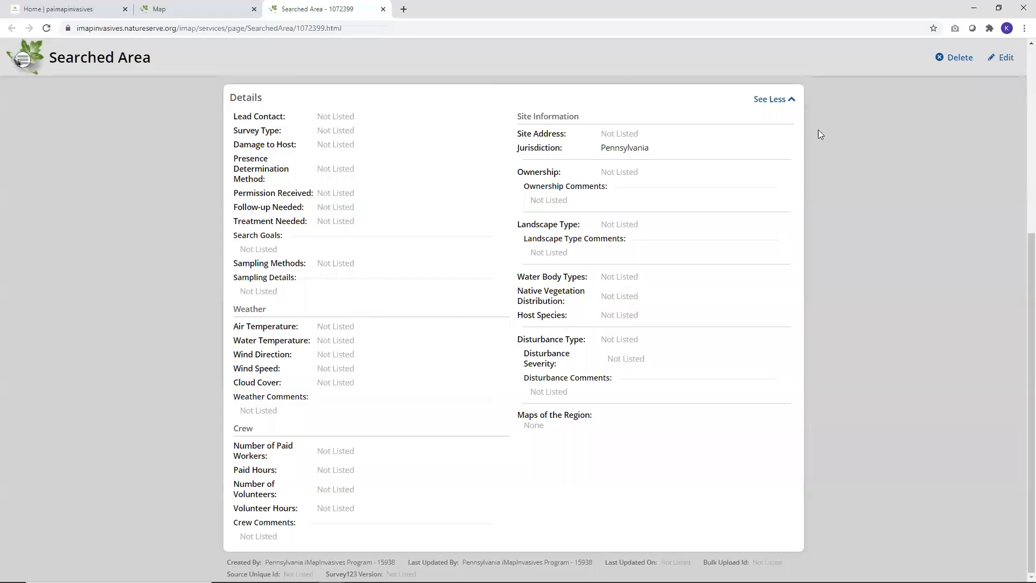
# Put the Searched Area record in edit mode, review its editable fields, and cancel without saving
pyautogui.click(1007, 58)
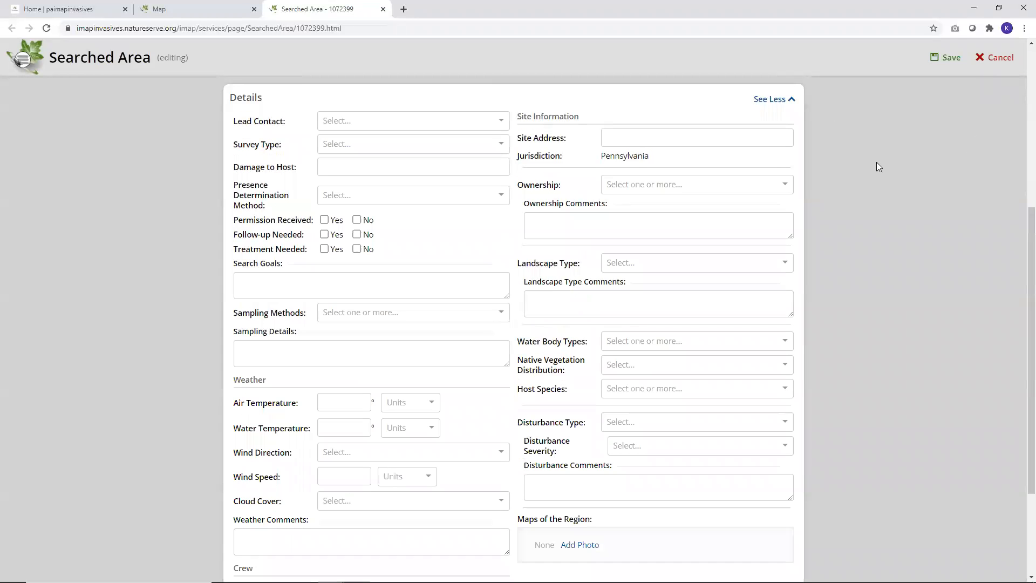
pyautogui.scroll(-2, 346, 215)
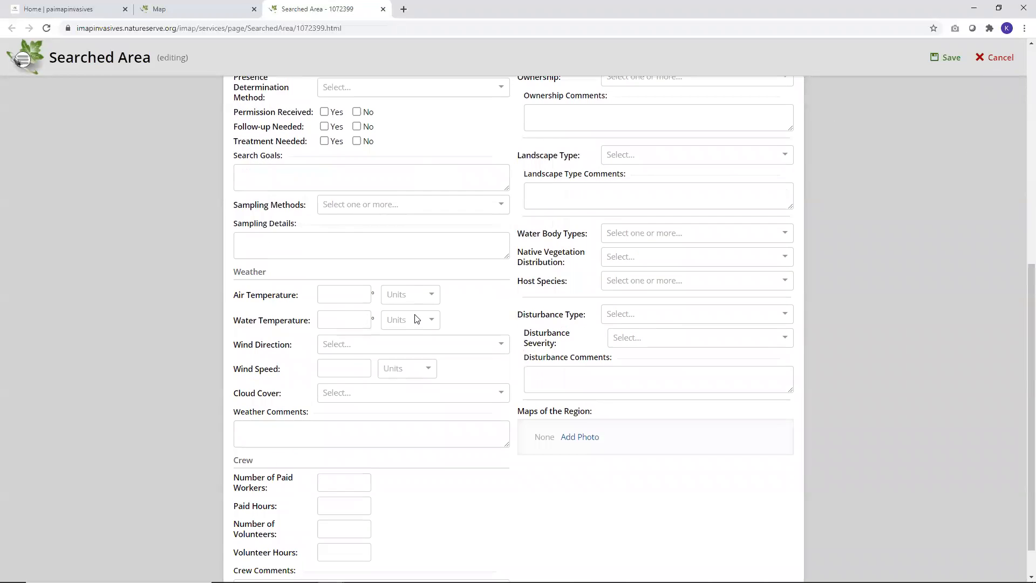
pyautogui.scroll(-1, 485, 338)
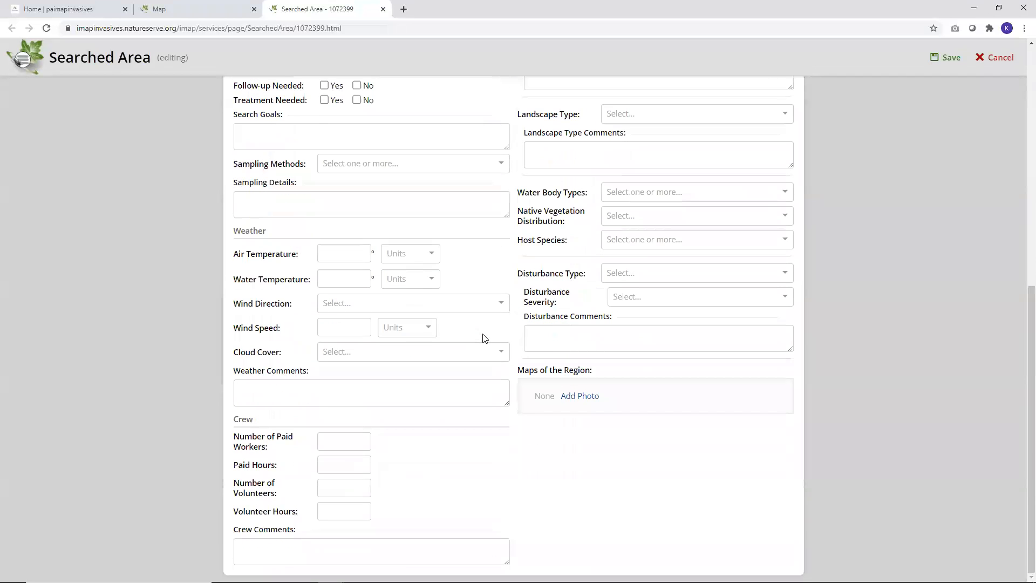
pyautogui.scroll(7, 513, 330)
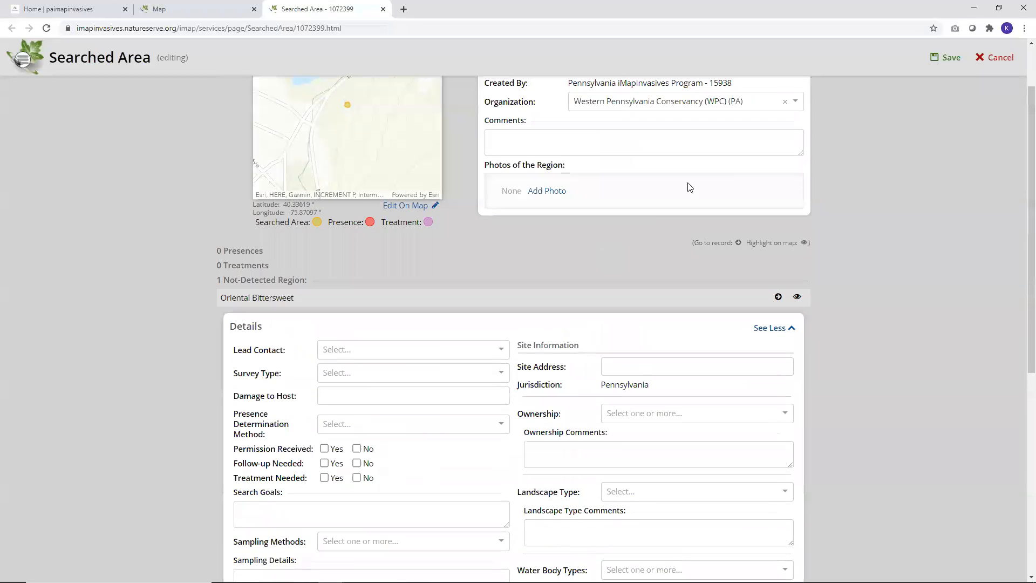
pyautogui.click(985, 61)
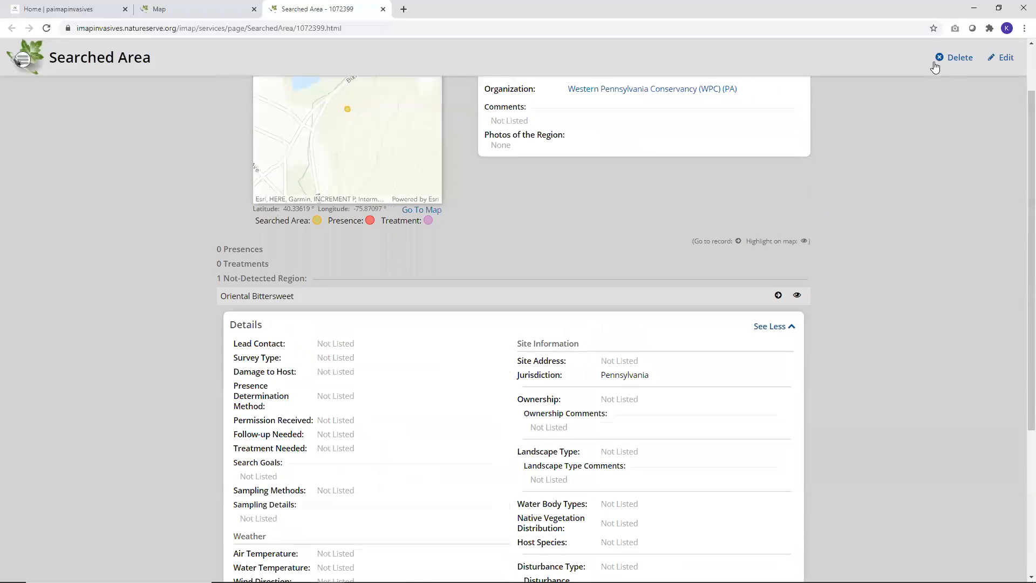
# Open the saved Not-Detected record from the map's summary and examine its geographical information and species details
pyautogui.click(213, 10)
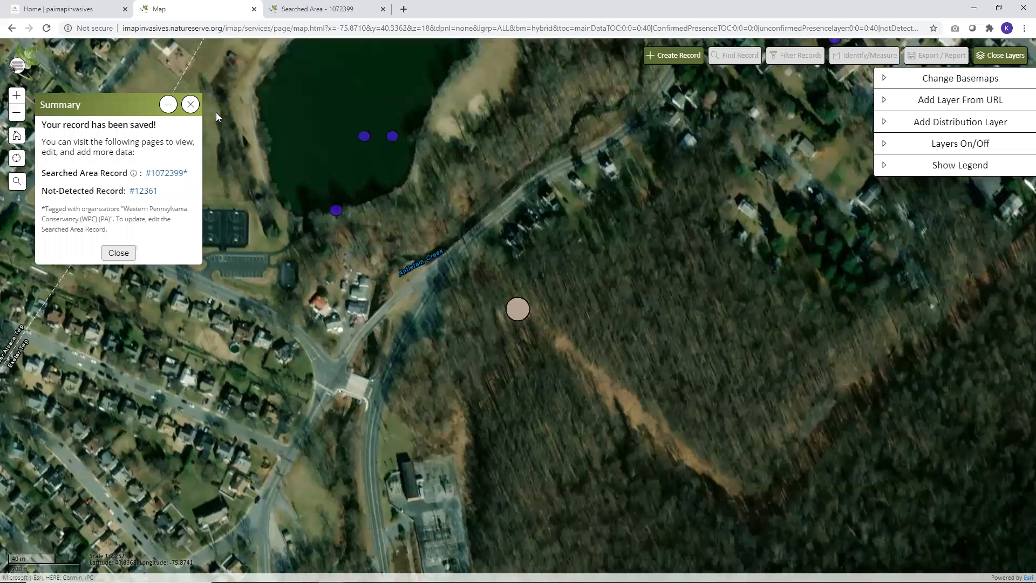
pyautogui.click(147, 193)
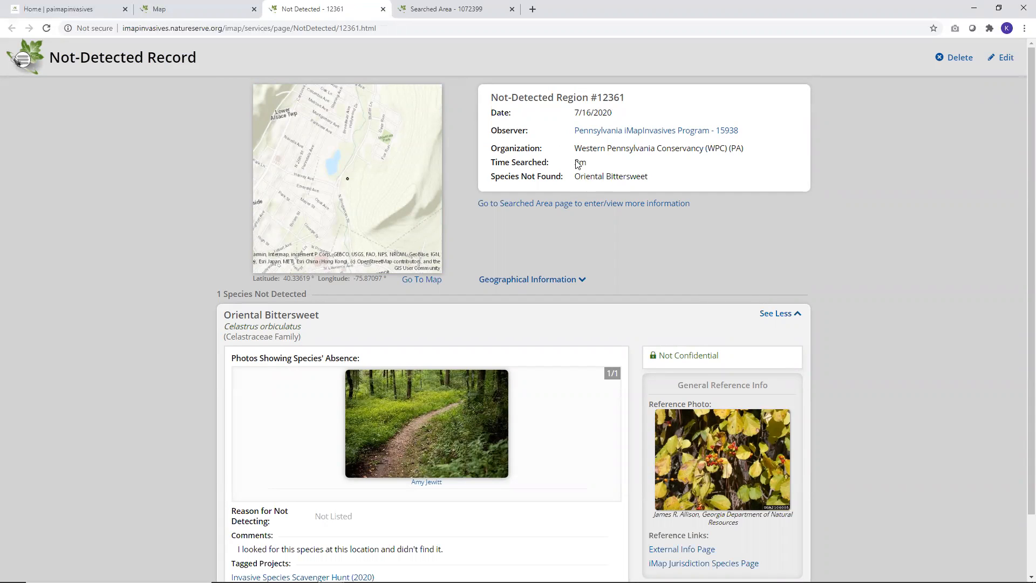
pyautogui.click(527, 287)
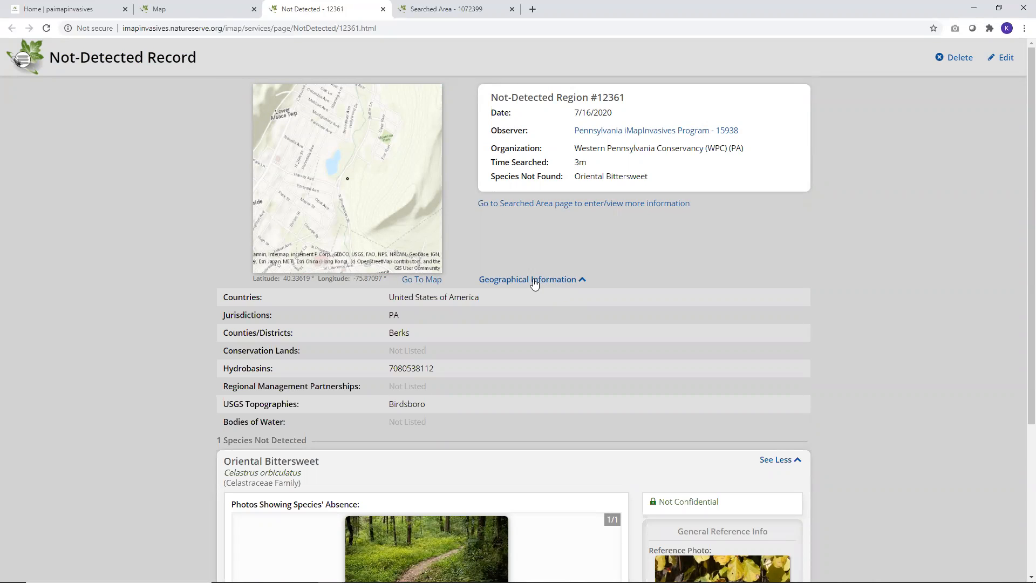
pyautogui.click(534, 283)
pyautogui.scroll(-2, 534, 284)
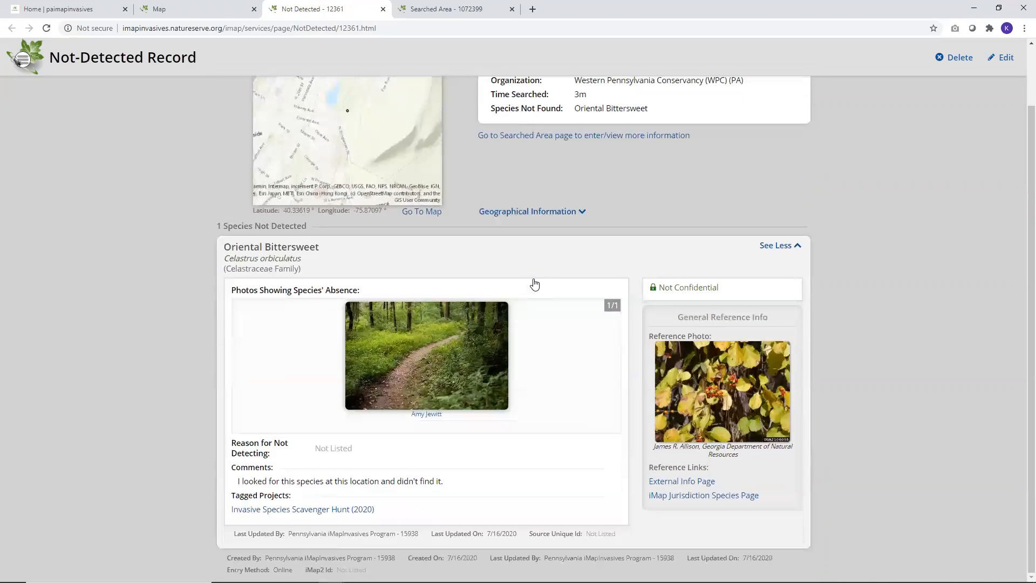
# View the absence photo at full size and return to the Not-Detected record
pyautogui.click(445, 340)
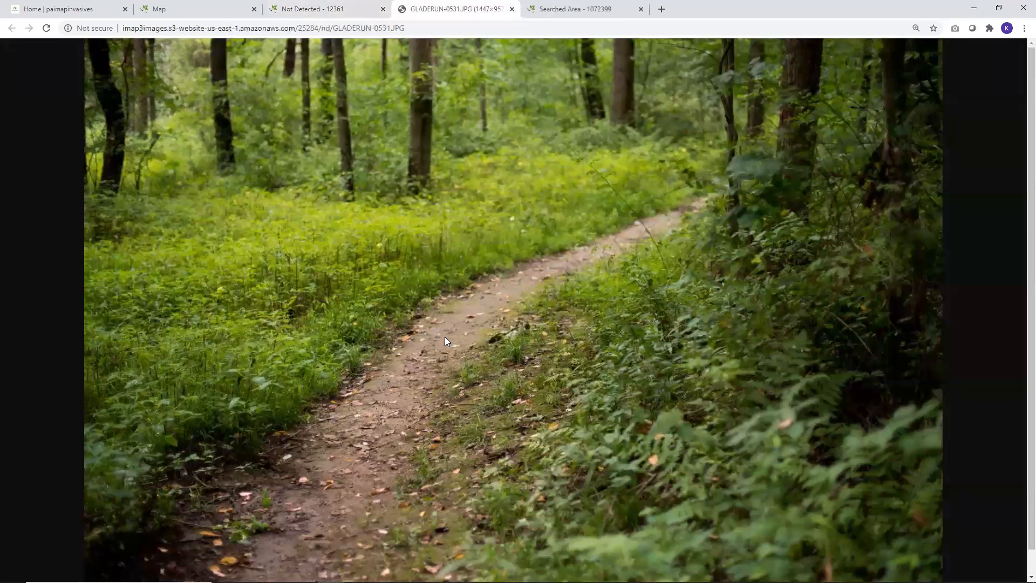
pyautogui.click(316, 7)
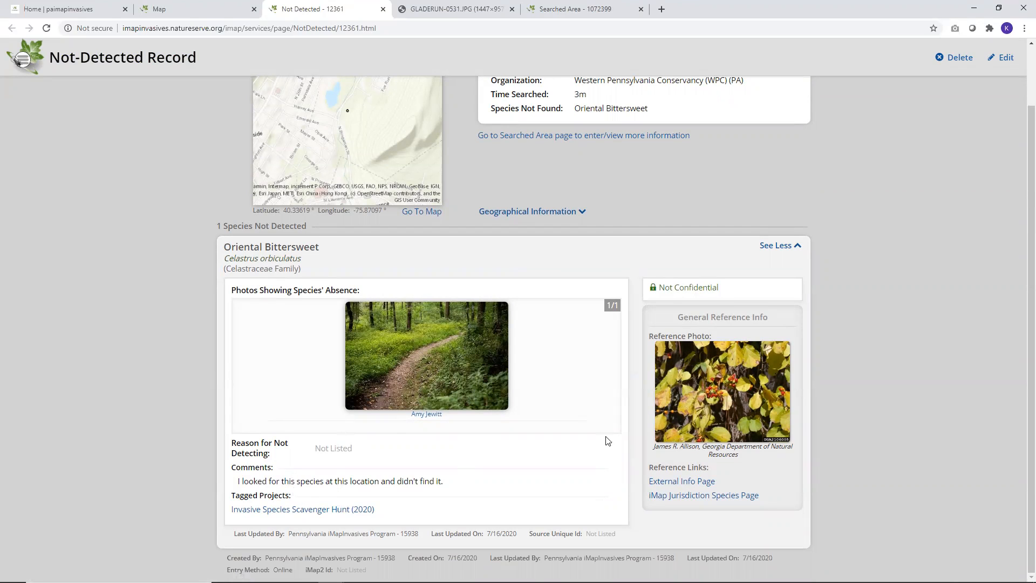
pyautogui.scroll(1, 874, 312)
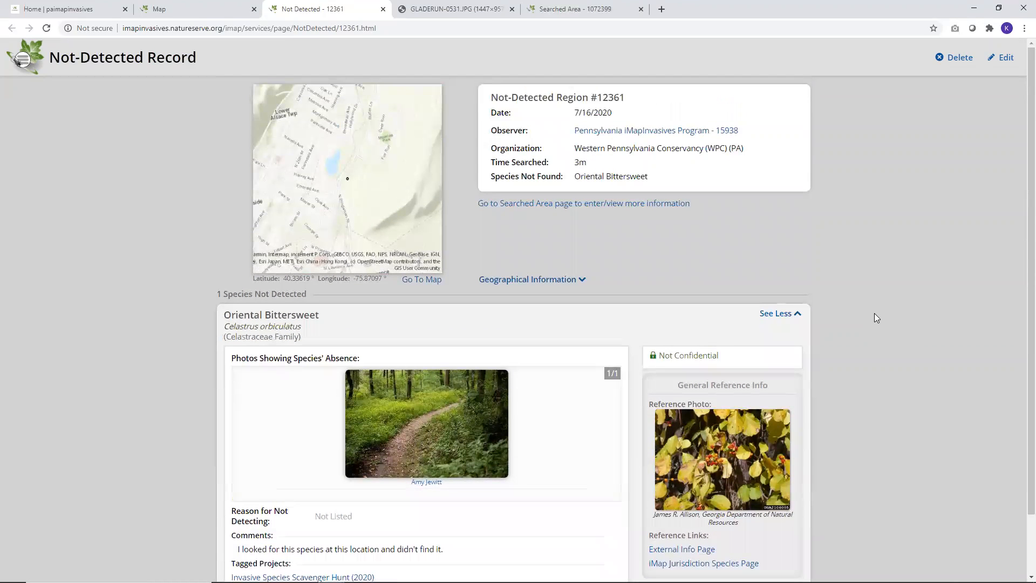